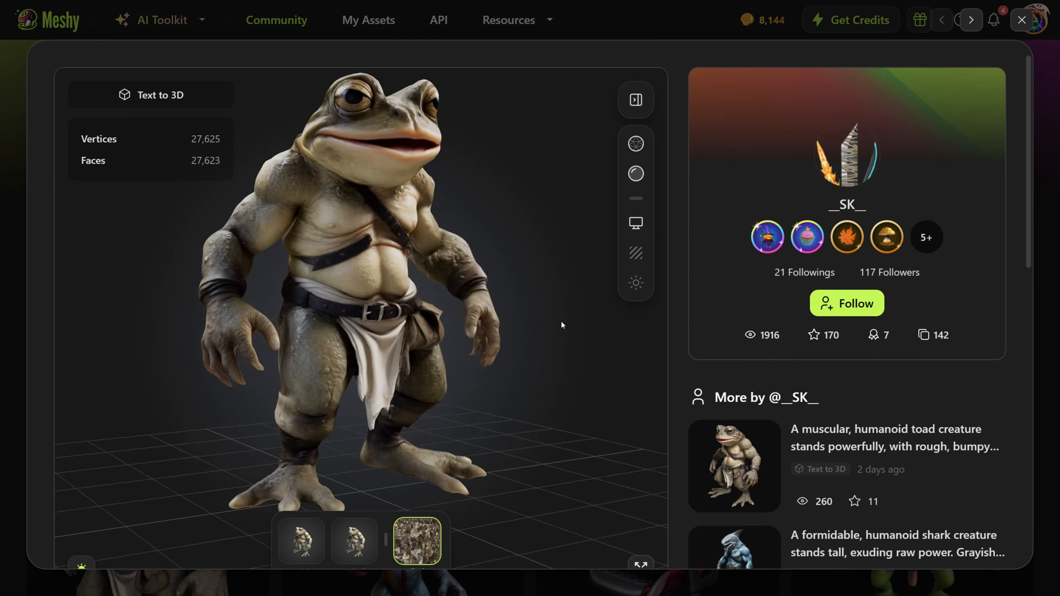
Rotate the humanoid toad model in the Meshy community preview to inspect it from another side.
left_click_drag(560, 323, 439, 324)
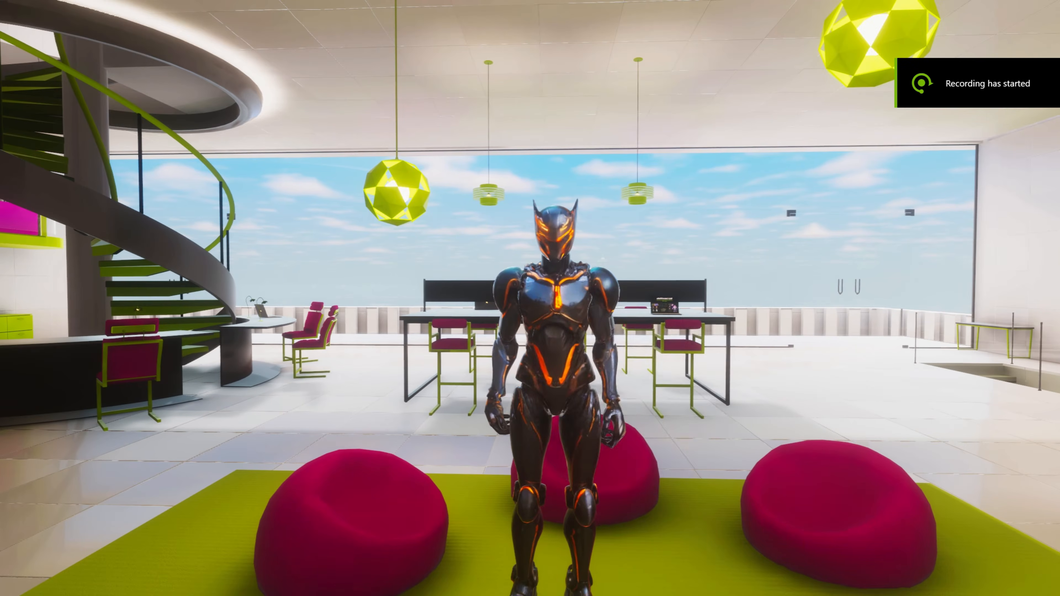
Switch to VRChat and play the Backflip emote on the cyber ninja avatar.
key("r")
left_click(553, 412)
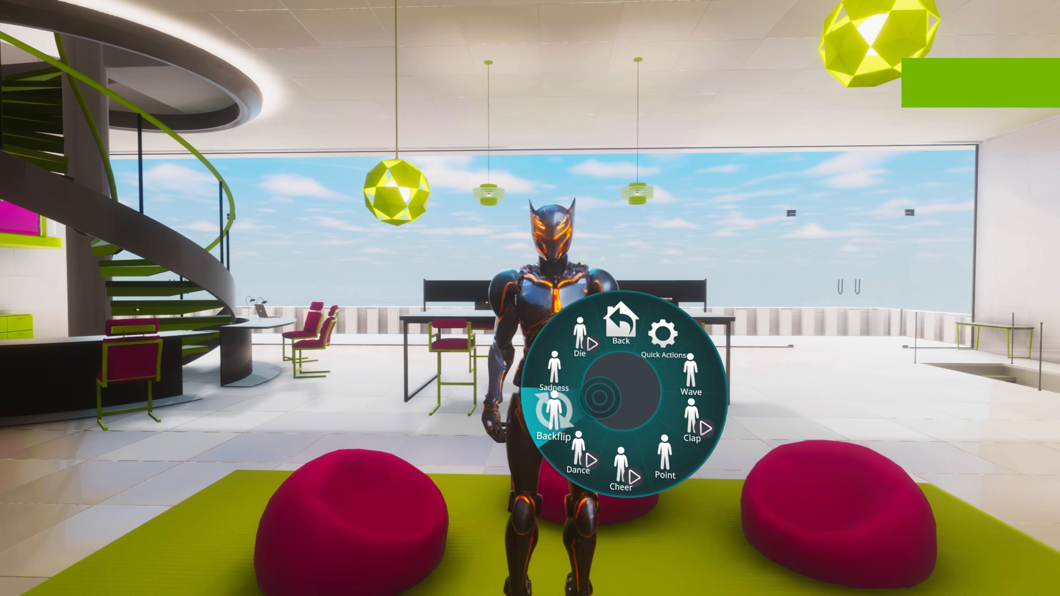
key("r")
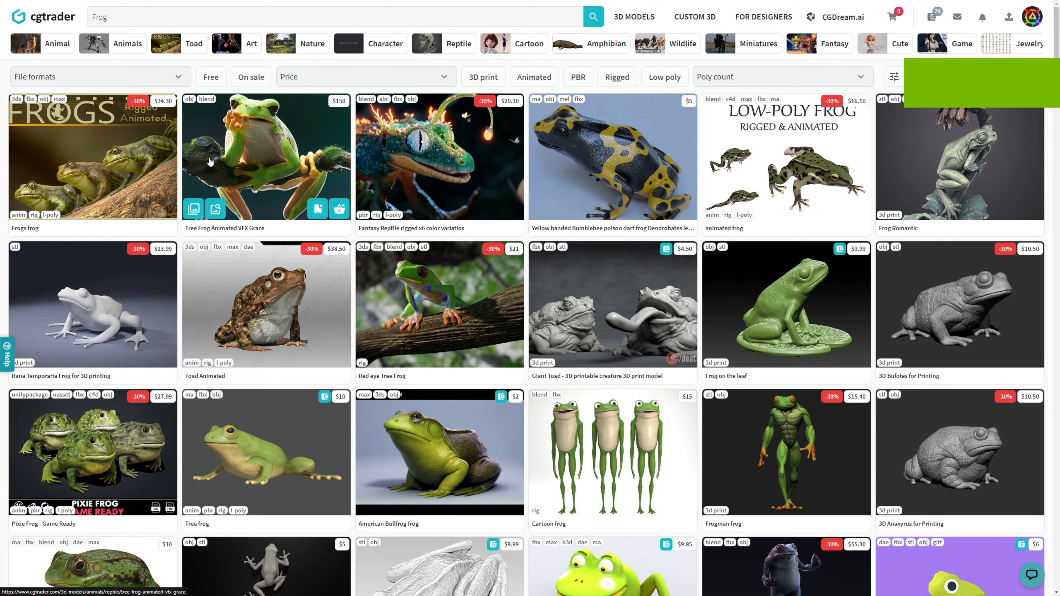
Switch to CGTrader, open the Tree Frog Animated VFX Grace model and view its 360° video and a side-view gallery image.
left_click(283, 160)
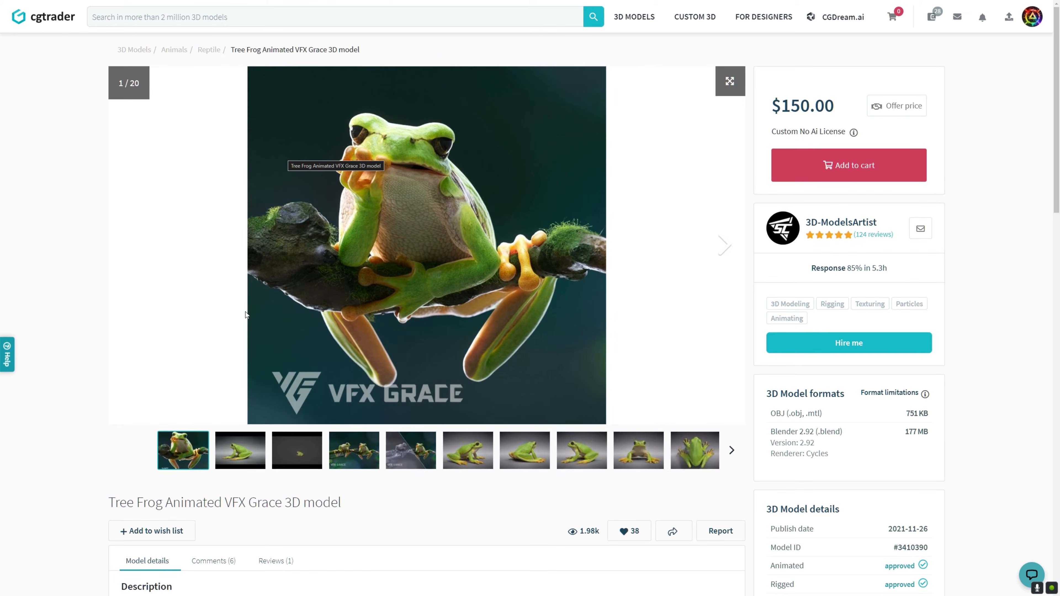
left_click(251, 459)
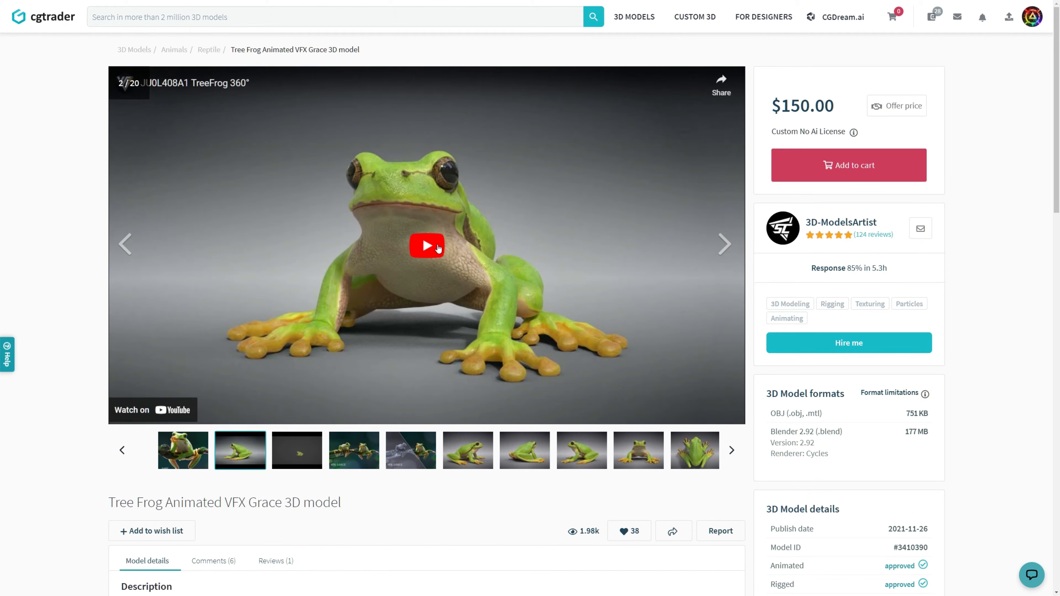
left_click(437, 246)
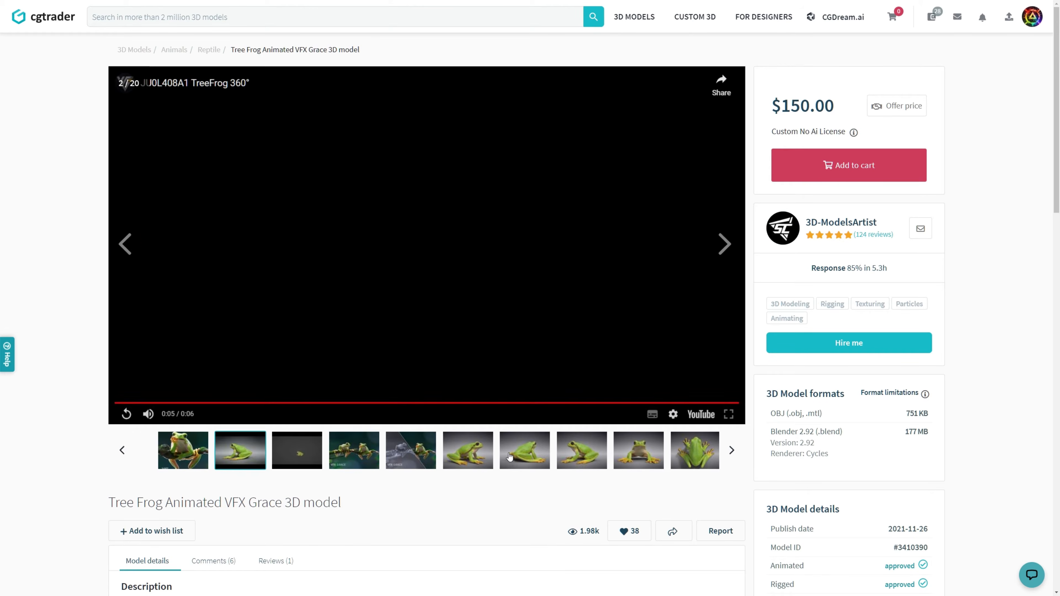
left_click(509, 456)
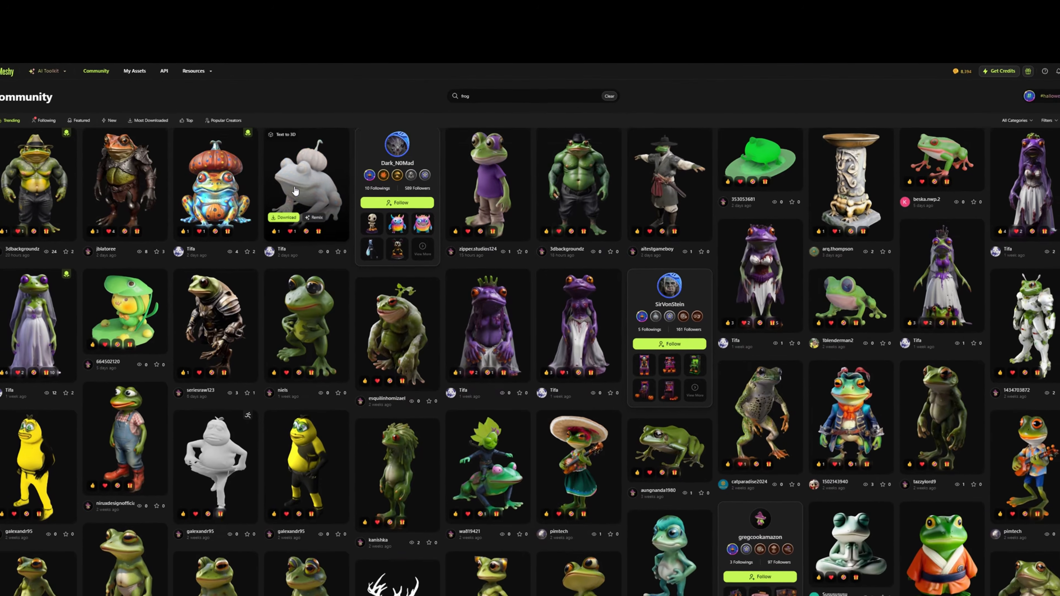
Switch to Meshy, open the realistic green frog from the community frog results and download the model after inspecting it.
scroll(295, 190, "down", 3)
left_click(681, 313)
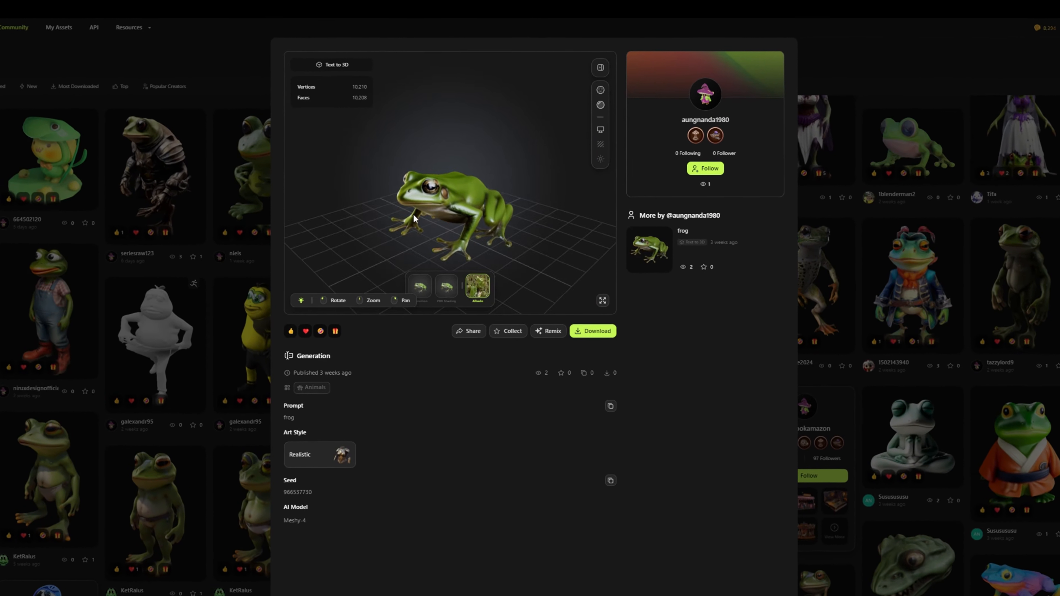
left_click_drag(415, 219, 400, 174)
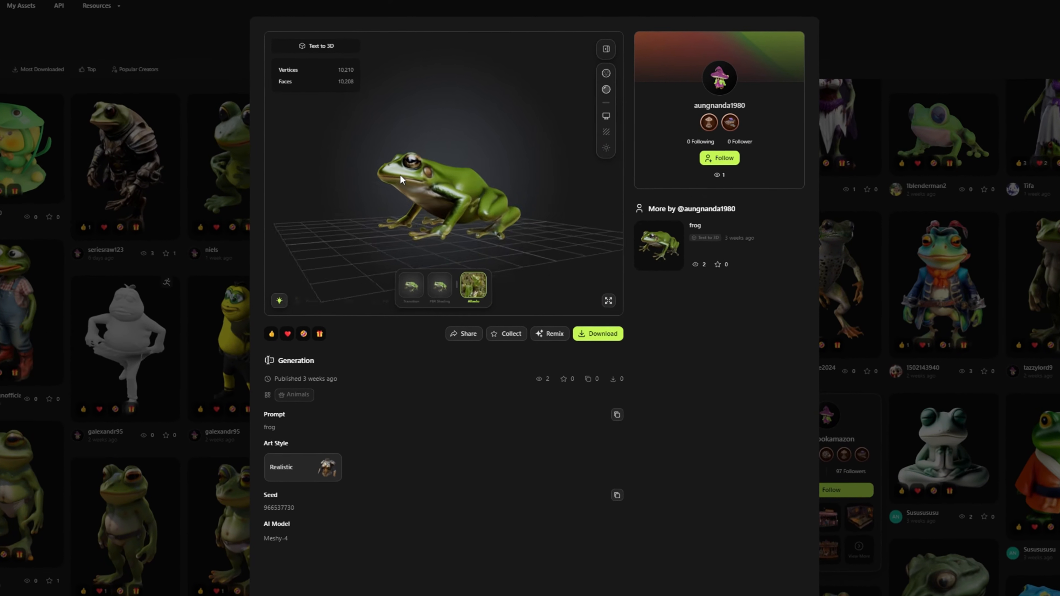
left_click(597, 333)
left_click(544, 311)
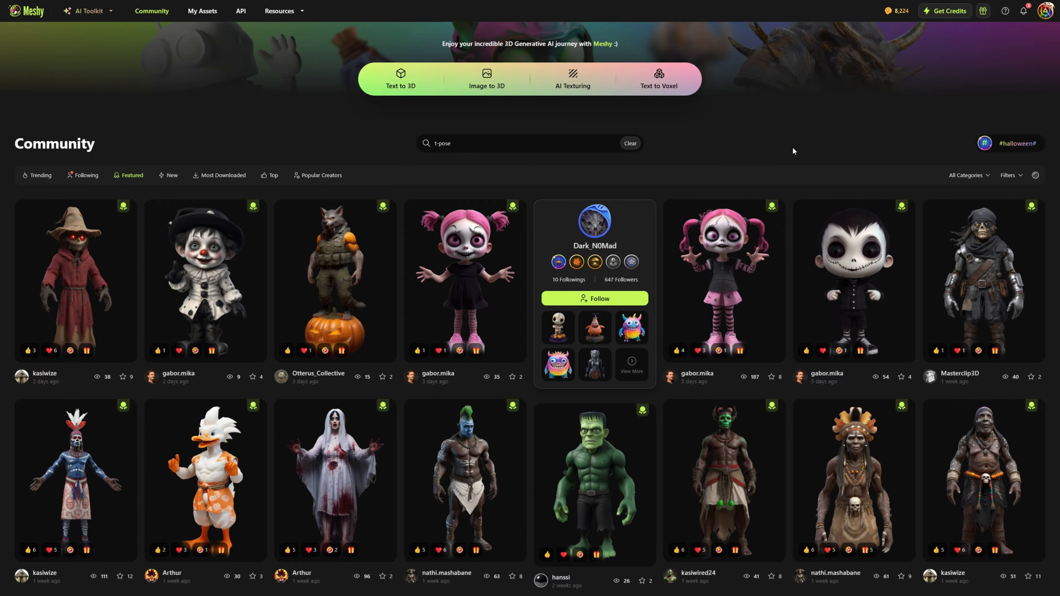
Browse the Featured community models in the t-pose search results for suitable humanoid characters.
scroll(793, 148, "down", 3)
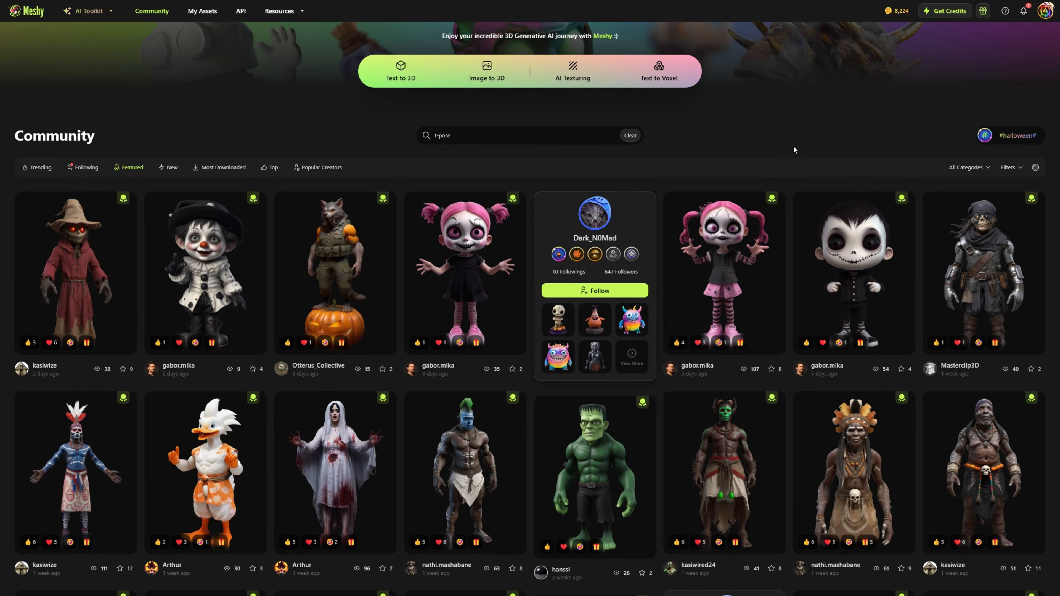
scroll(798, 144, "down", 8)
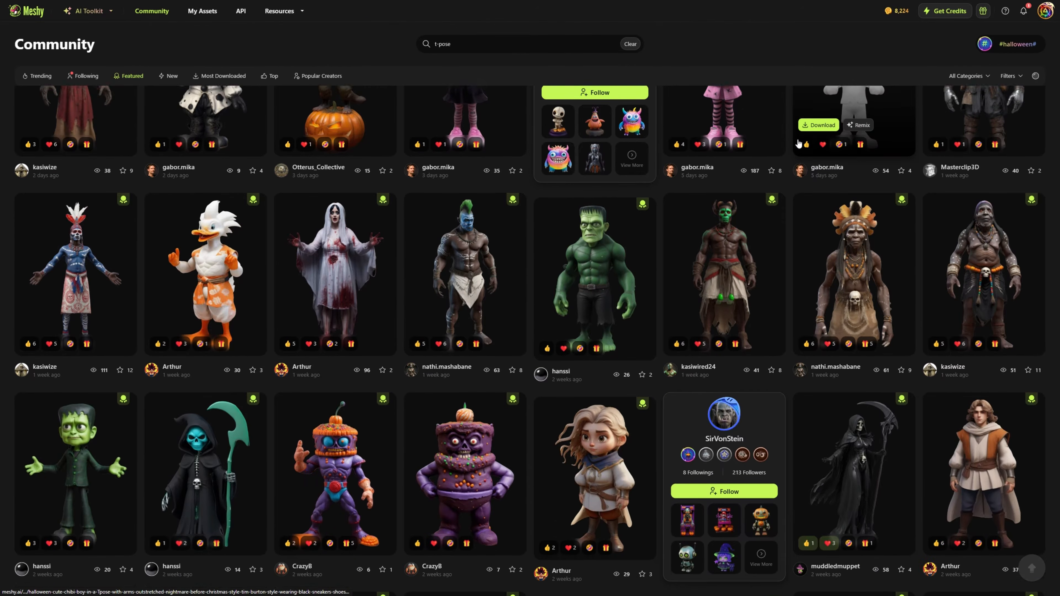
scroll(798, 143, "down", 7)
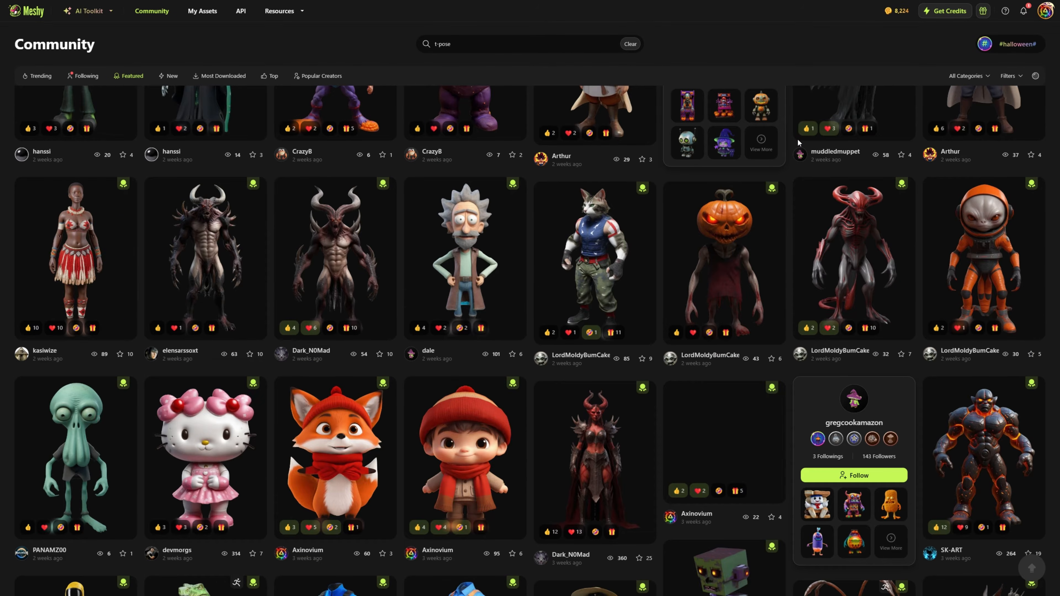
scroll(798, 143, "down", 9)
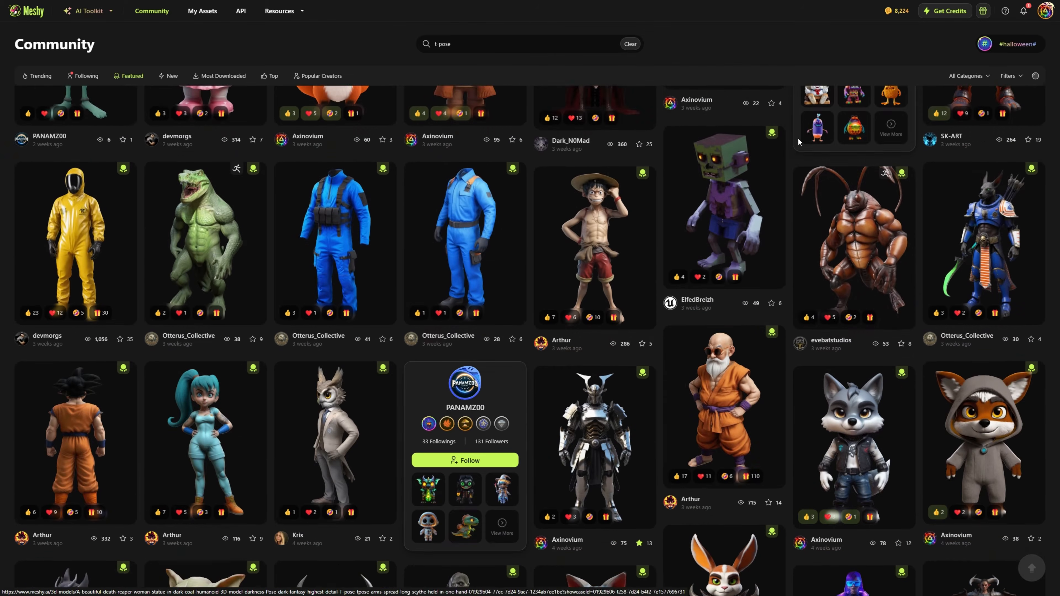
scroll(792, 146, "down", 15)
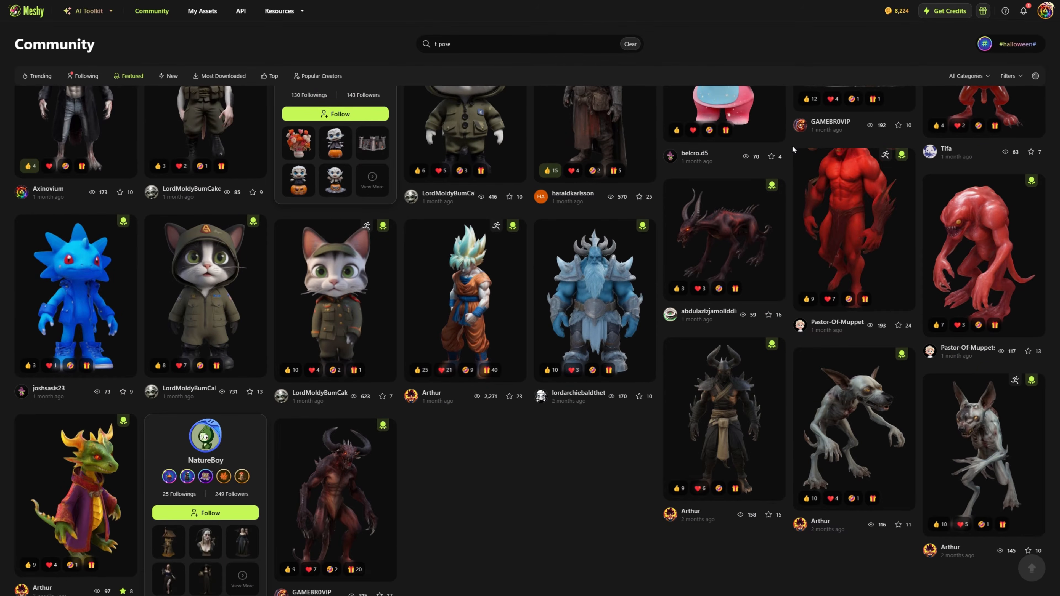
scroll(792, 145, "down", 8)
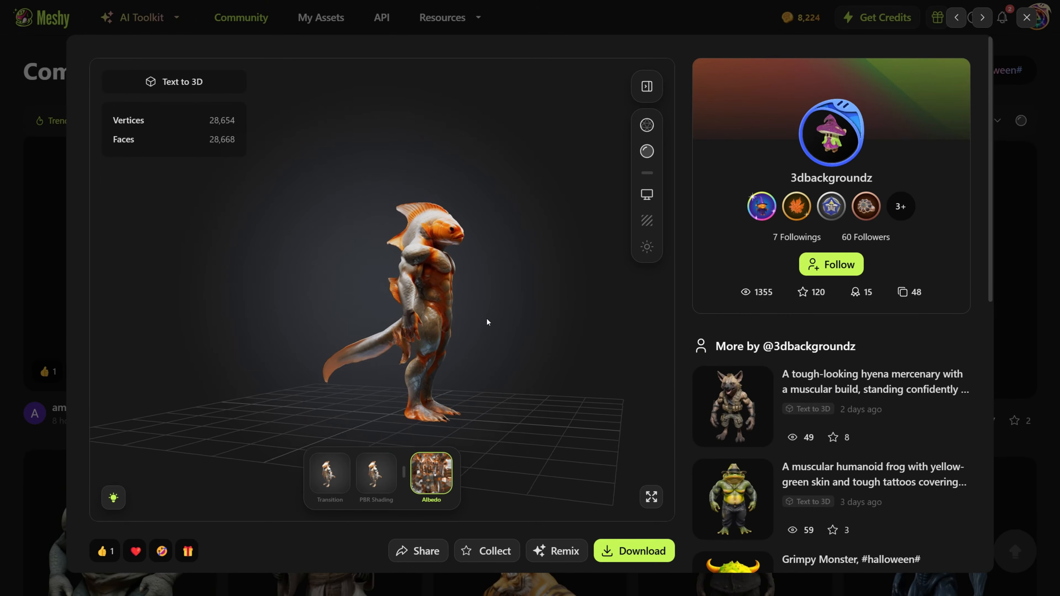
Examine the orange-and-white humanoid fish model from the front and up close.
left_click_drag(487, 319, 402, 344)
scroll(440, 323, "up", 2)
scroll(439, 316, "up", 3)
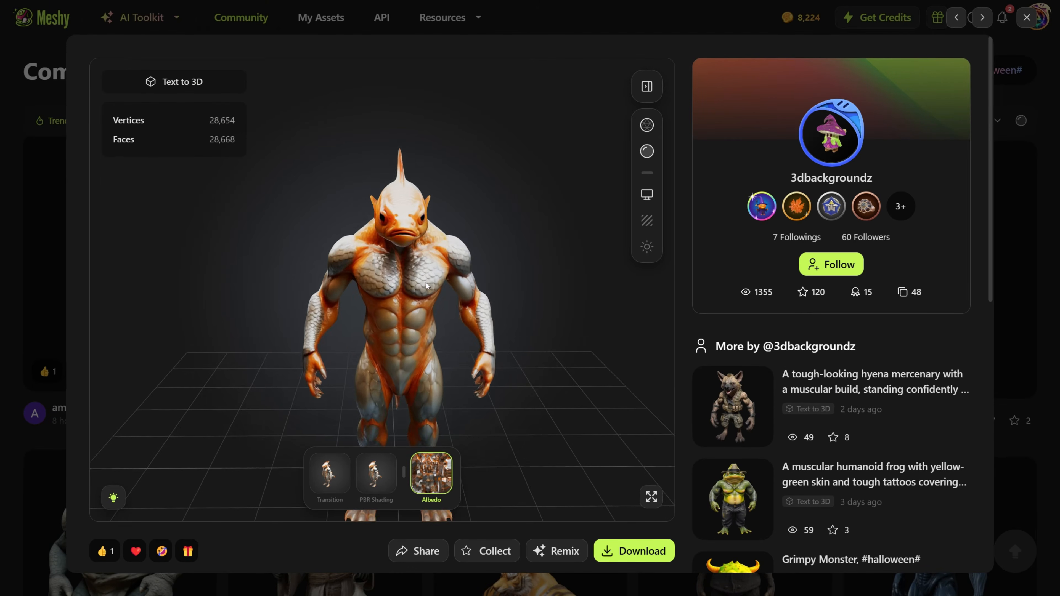
left_click_drag(425, 283, 411, 249)
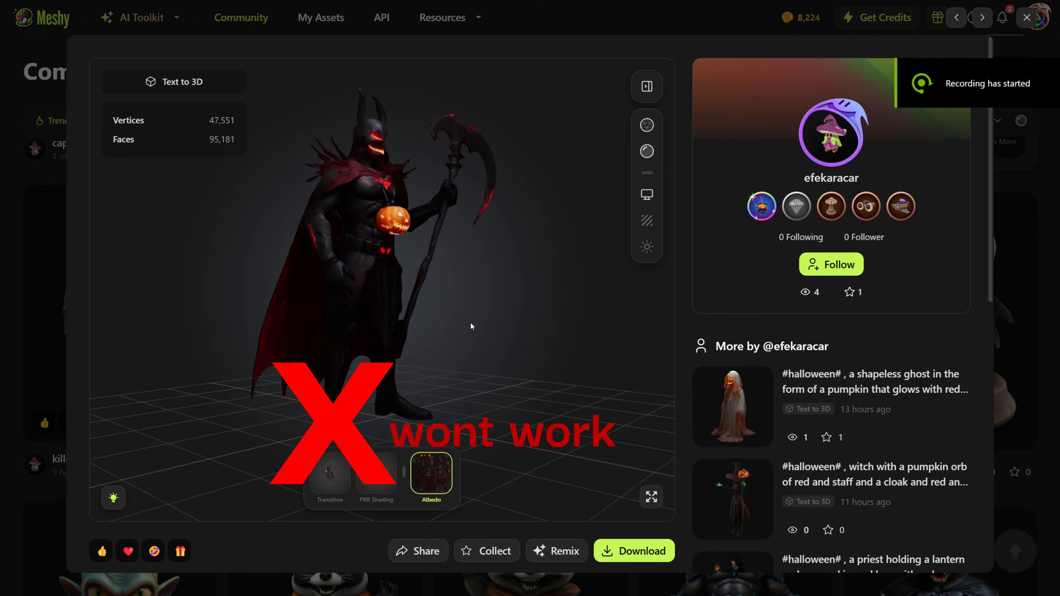
Inspect the caped scythe-bearing character and the orange-and-blue cyber ninja from different angles.
left_click_drag(470, 326, 454, 349)
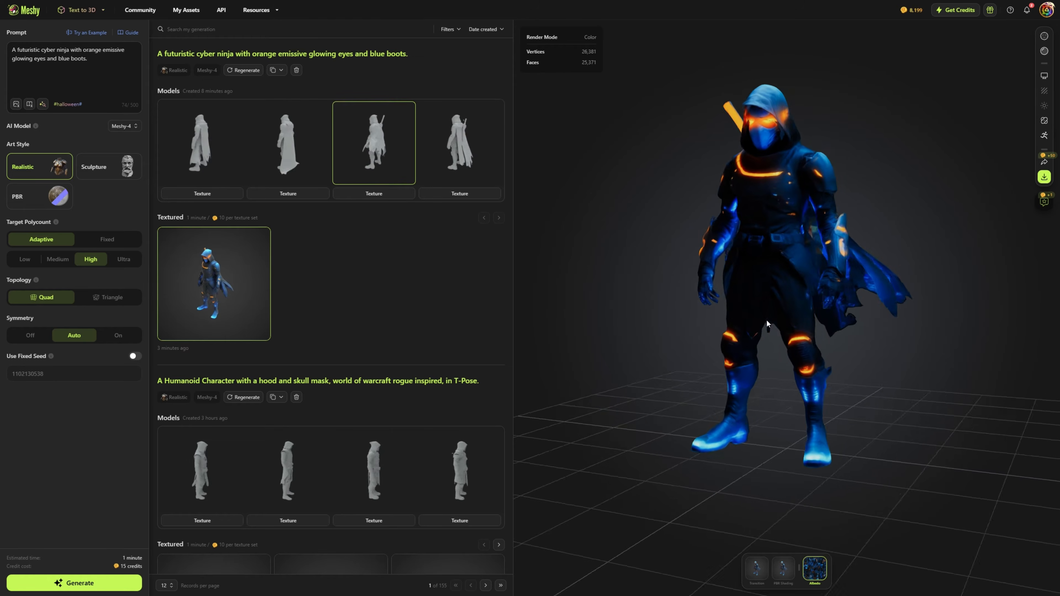
left_click_drag(767, 319, 663, 317)
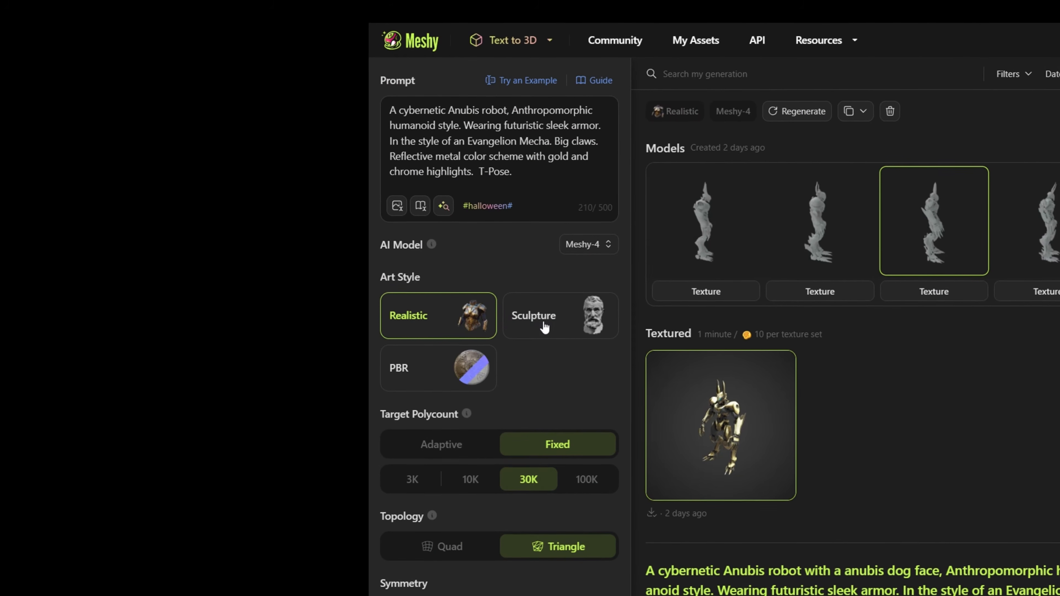
Try the Sculpture and PBR art styles, and switch the target polycount to Adaptive and back to Fixed.
left_click(543, 322)
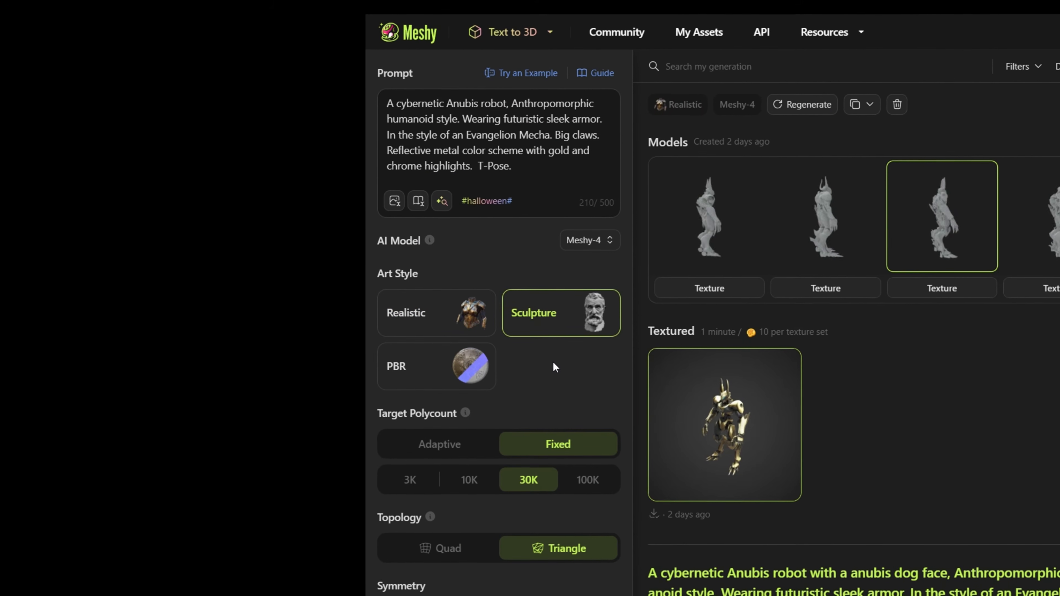
left_click(450, 376)
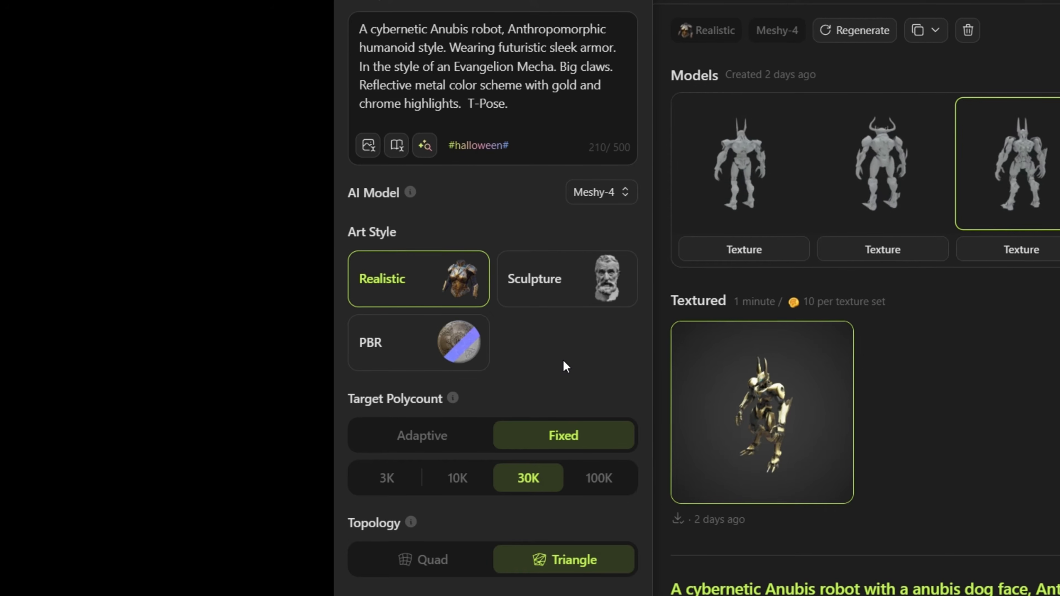
left_click(450, 434)
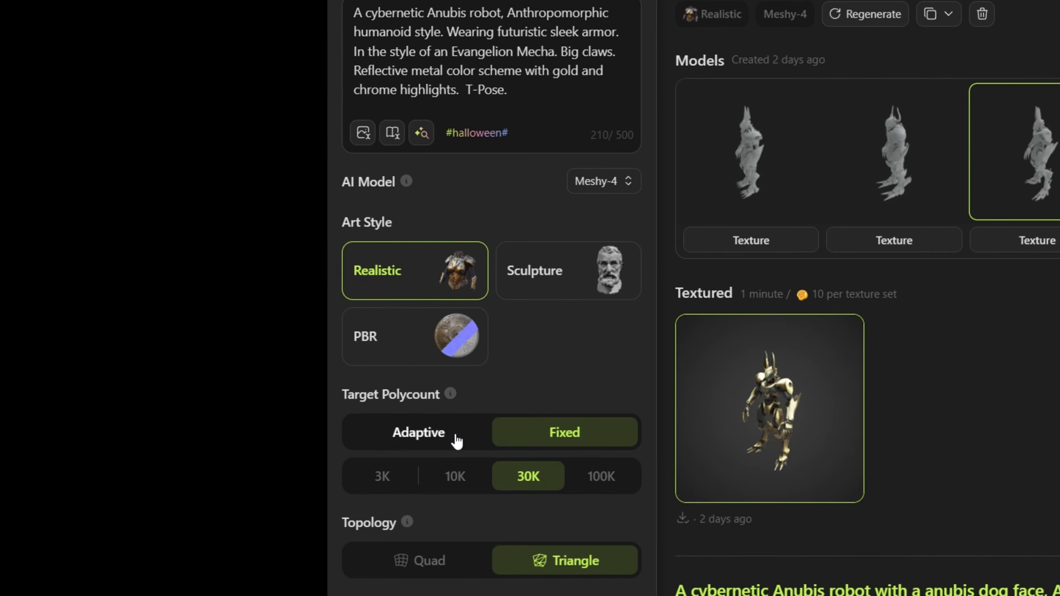
left_click(456, 435)
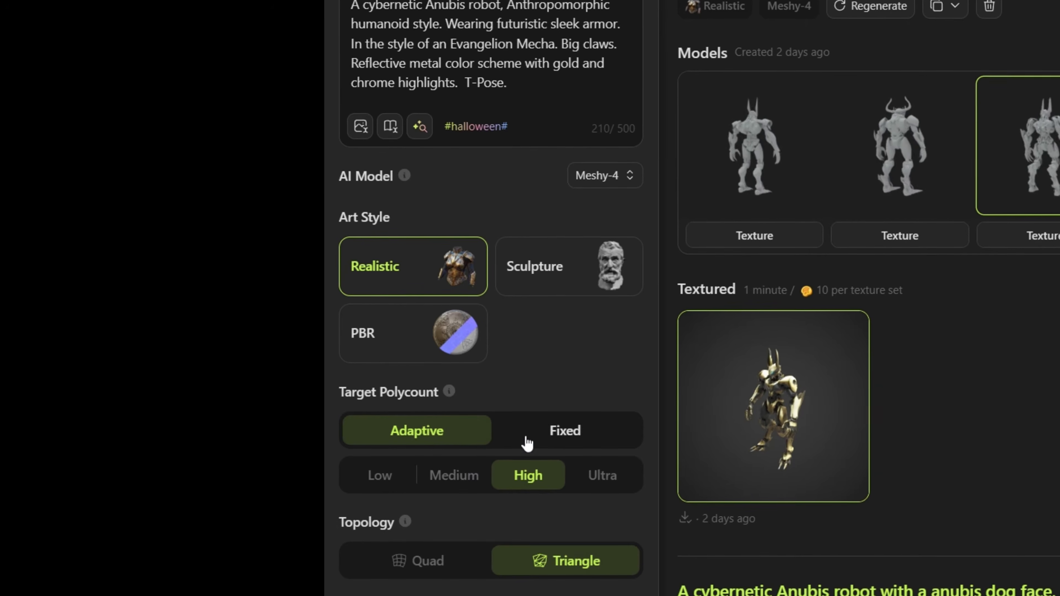
left_click(542, 437)
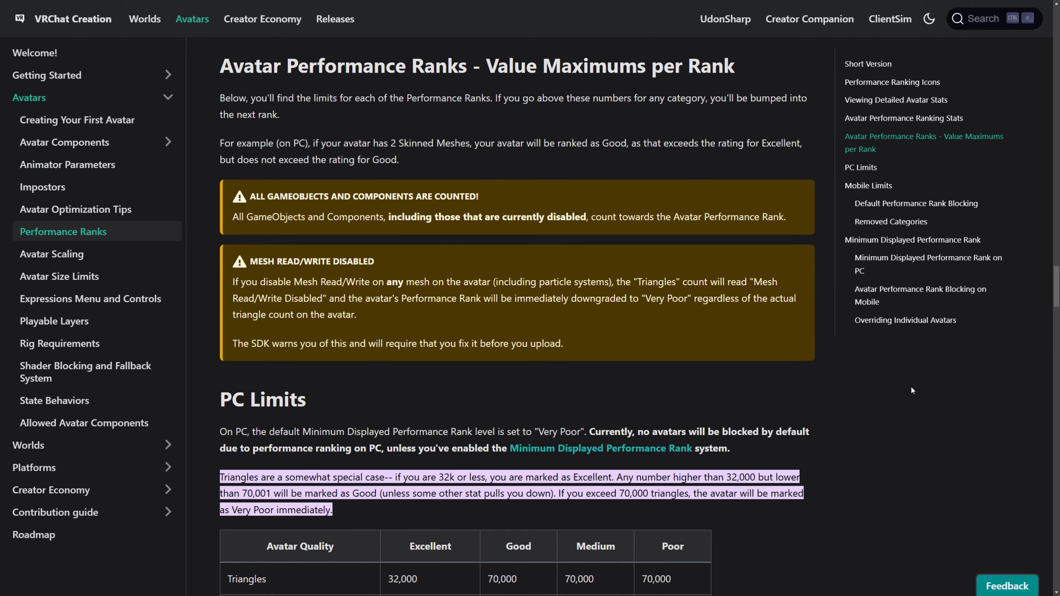
Read the PC limits in VRChat's Performance Ranks documentation and the Meshy Cyber Ninja avatar's performance breakdown in VRChat.
scroll(911, 386, "down", 7)
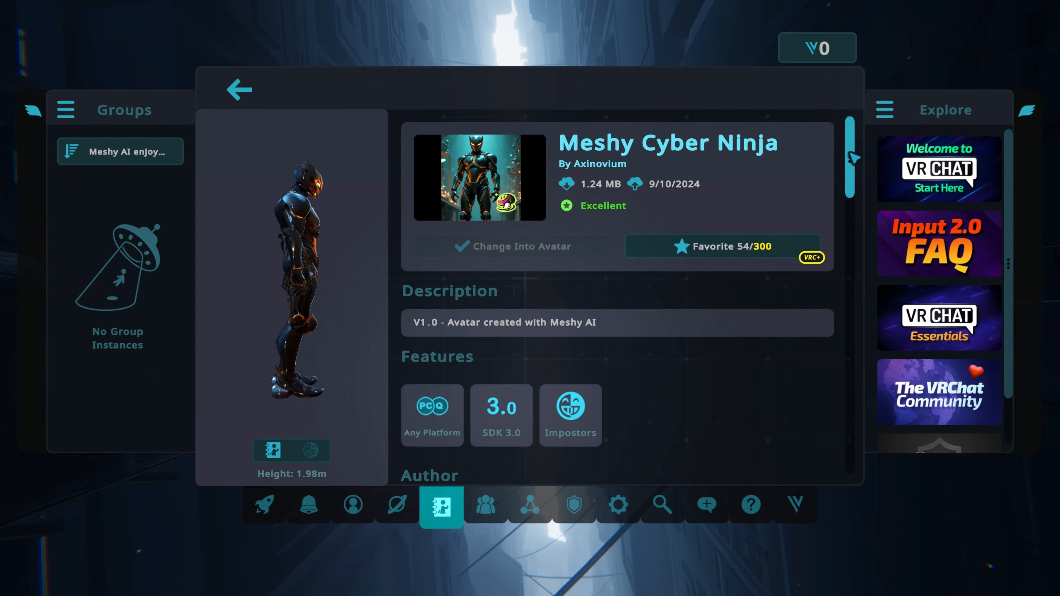
left_click_drag(853, 158, 836, 266)
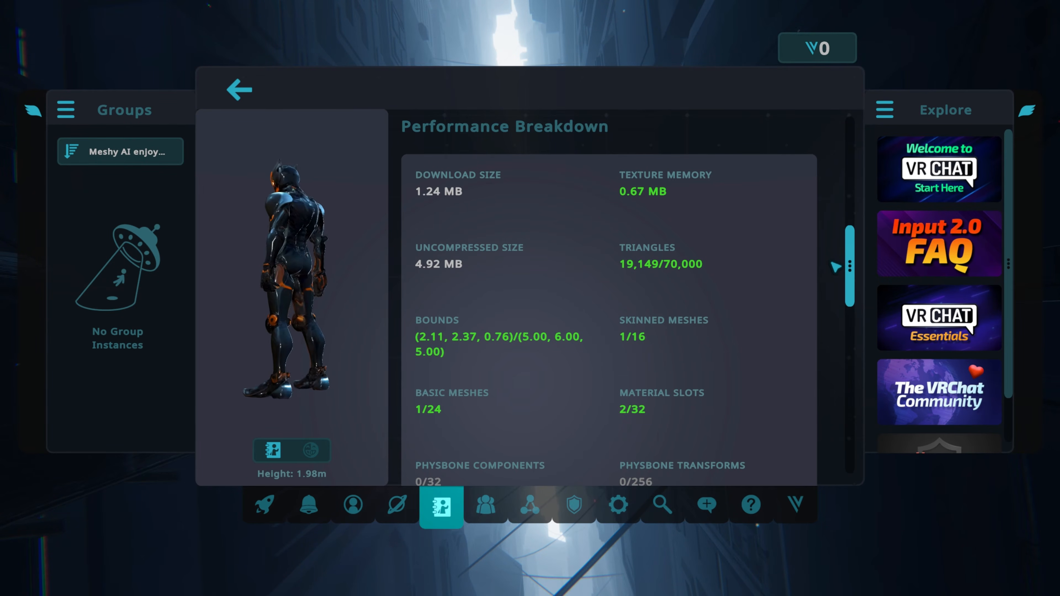
left_click_drag(837, 267, 855, 437)
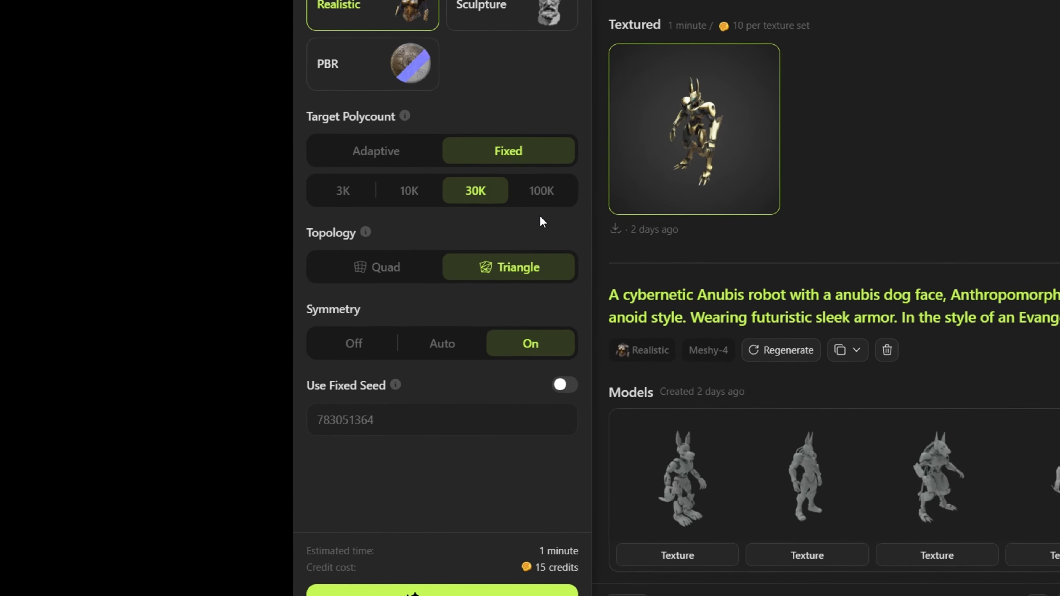
In Meshy, try the Quad topology and Auto symmetry options, switching back to Triangle and On.
left_click(413, 267)
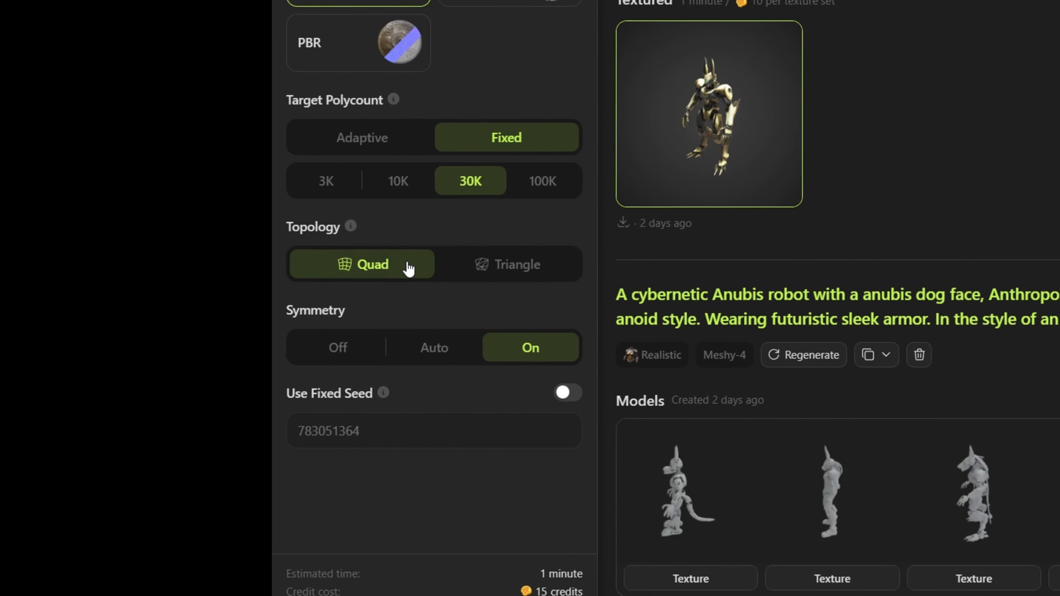
left_click(483, 275)
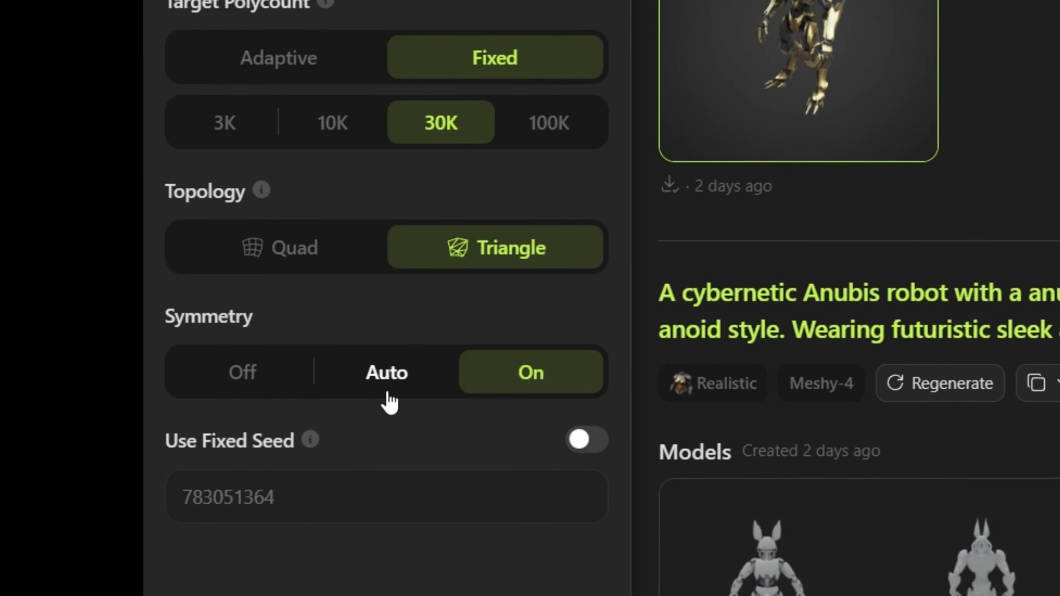
left_click(393, 382)
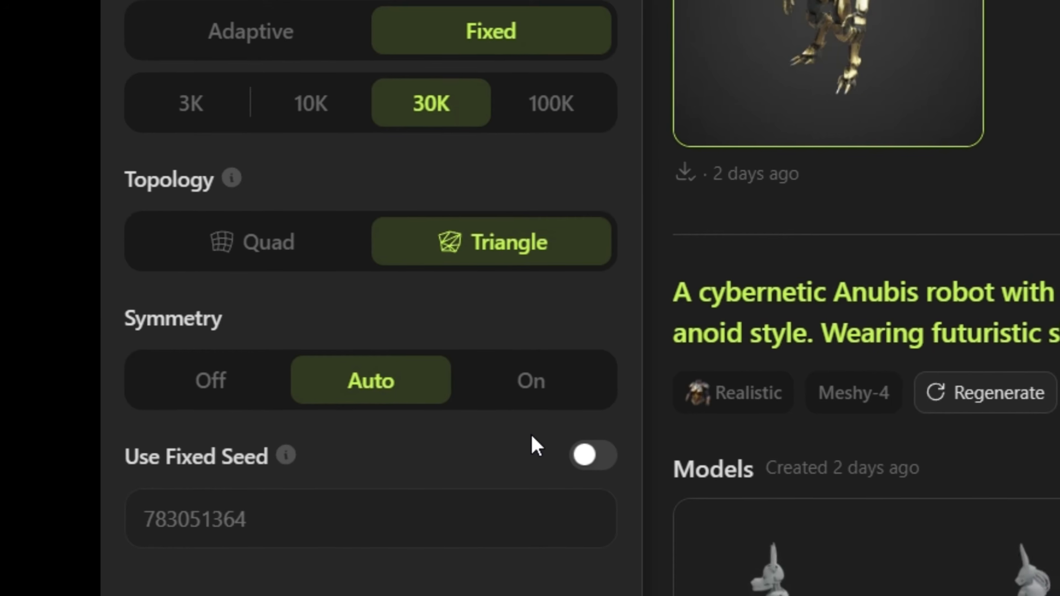
left_click(526, 393)
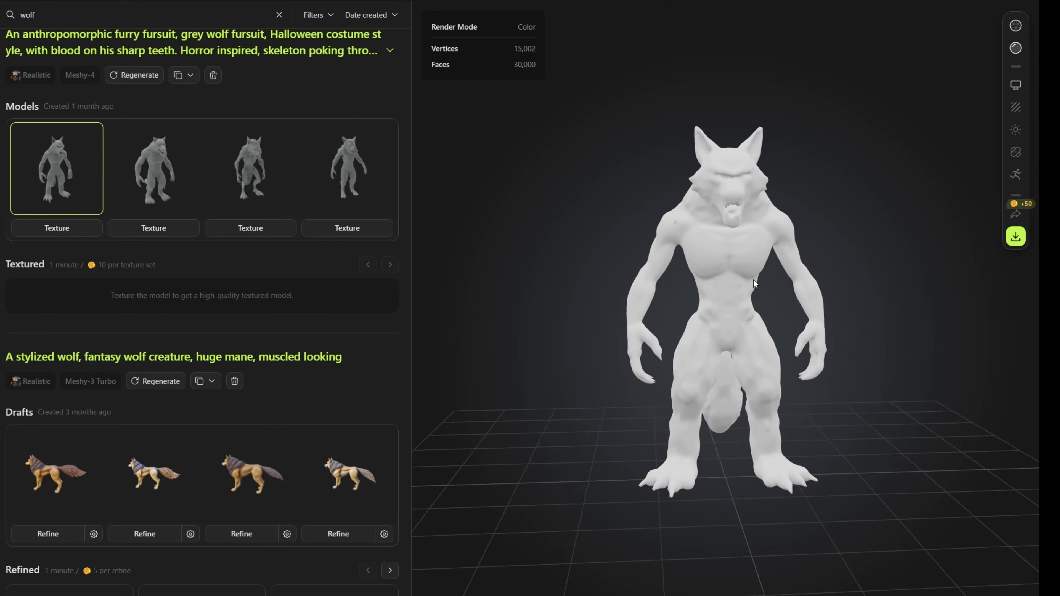
Compare the second and third untextured variants of the anthropomorphic grey wolf.
left_click(163, 179)
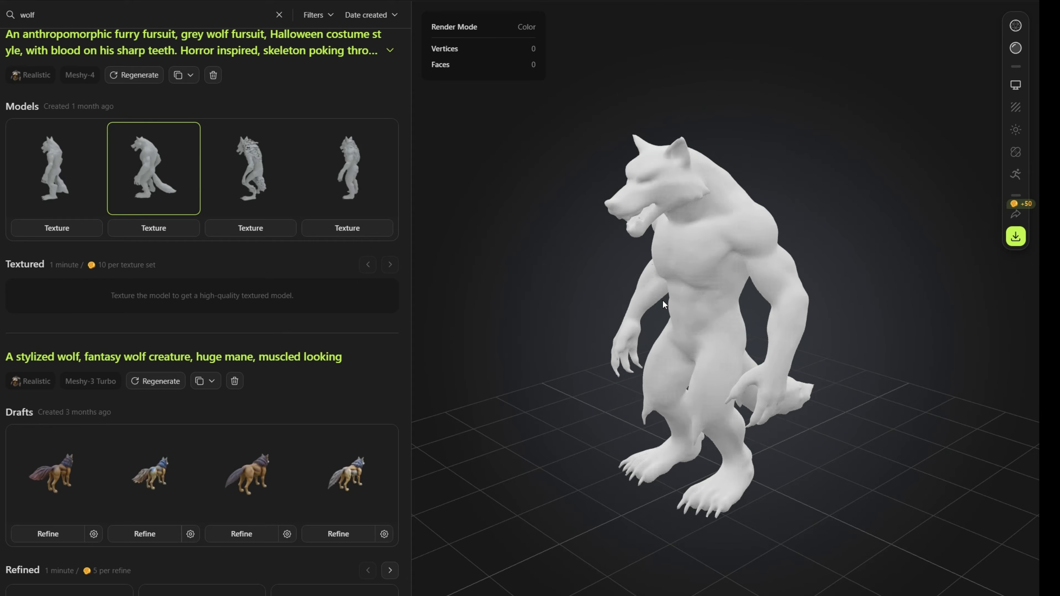
left_click_drag(719, 290, 680, 291)
left_click(242, 178)
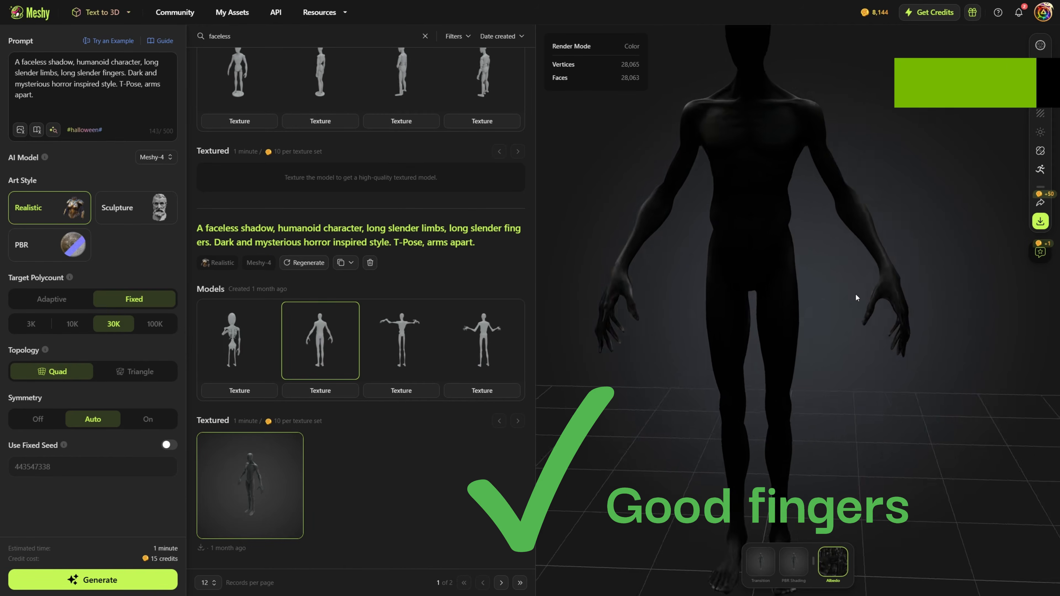
Inspect the hands and fingers of the textured faceless shadow character.
left_click_drag(856, 295, 925, 284)
scroll(895, 291, "down", 3)
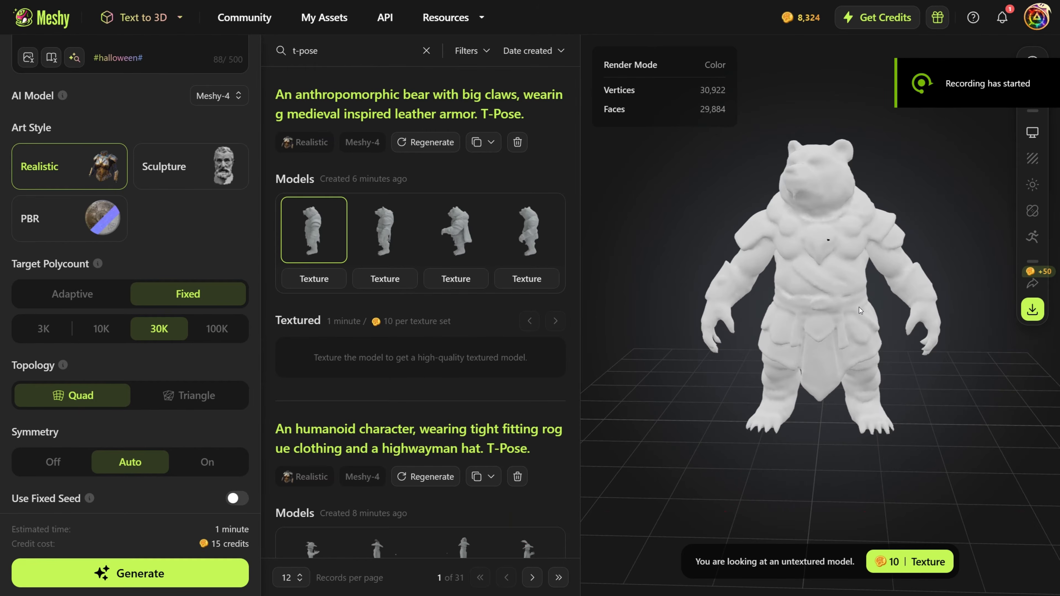
Inspect the untextured anthropomorphic bear and the fourth undead knight variant from several angles.
mouse_move(834, 329)
left_mouse_down()
mouse_move(905, 330)
mouse_move(818, 321)
left_mouse_up()
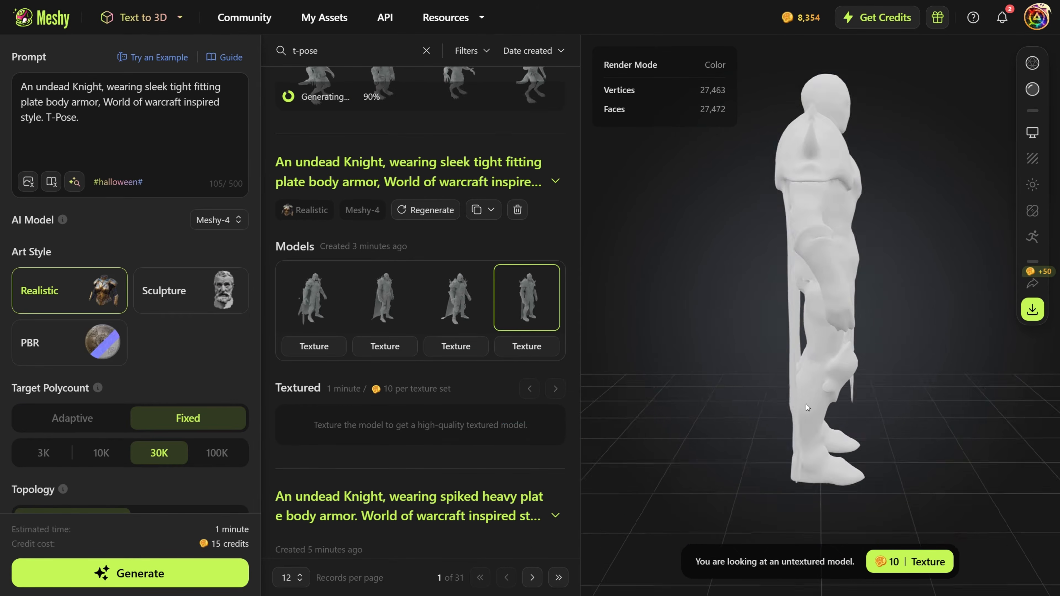
scroll(806, 404, "up", 5)
right_click_drag(806, 404, 806, 272)
left_click_drag(806, 272, 883, 289)
scroll(883, 289, "down", 5)
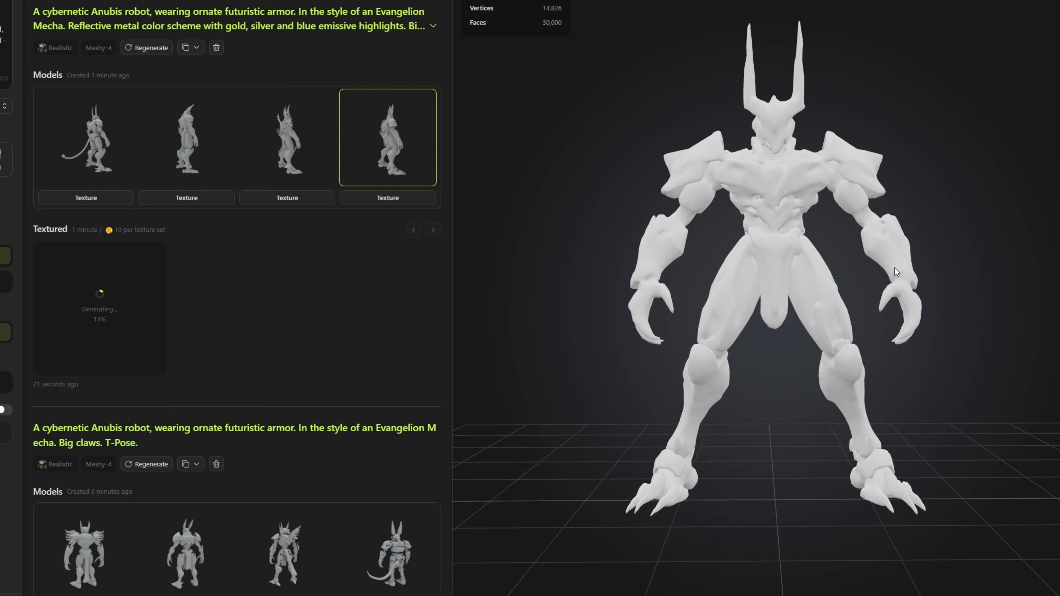
Inspect the untextured Anubis robot and young furry wolf, and open the wolf's first textured version.
mouse_move(895, 267)
left_mouse_down()
mouse_move(826, 274)
mouse_move(956, 265)
mouse_move(886, 259)
left_mouse_up()
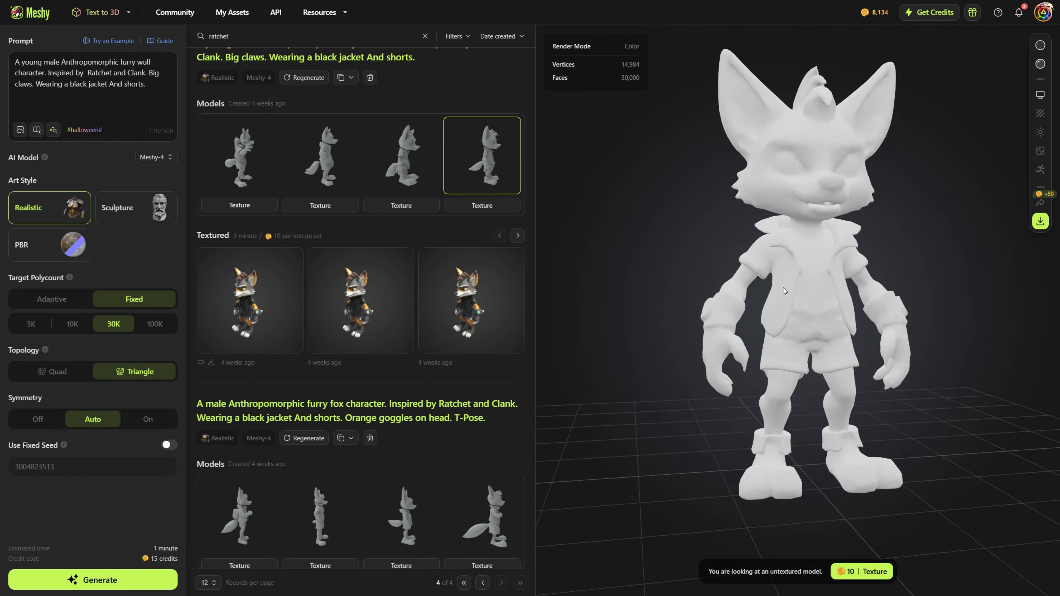
left_click_drag(784, 288, 842, 282)
left_click(249, 300)
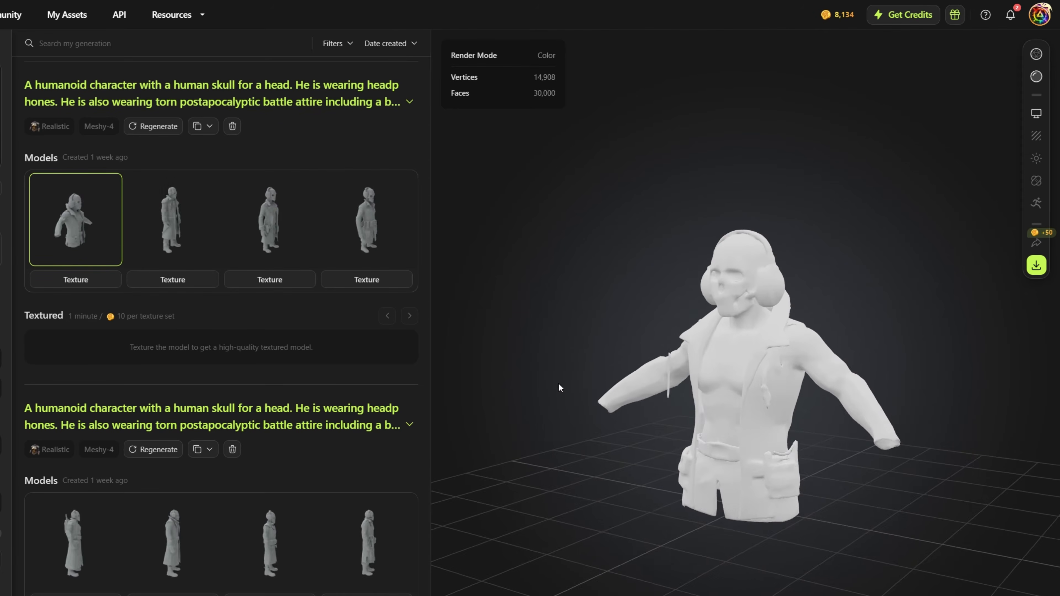
Compare the four untextured variants of the skull-headed humanoid wearing headphones.
left_click_drag(559, 387, 633, 388)
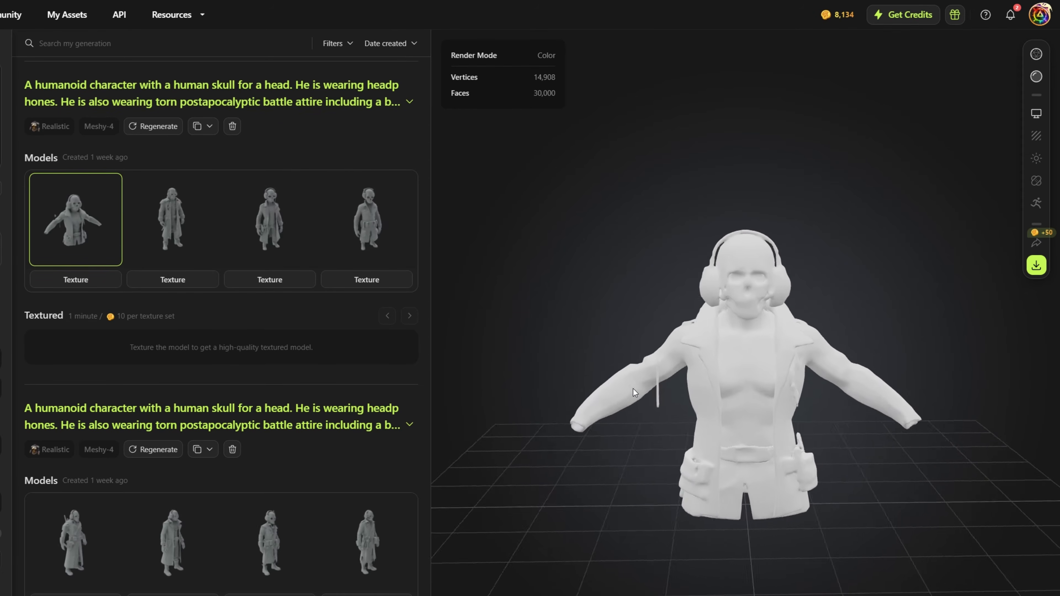
left_click(195, 234)
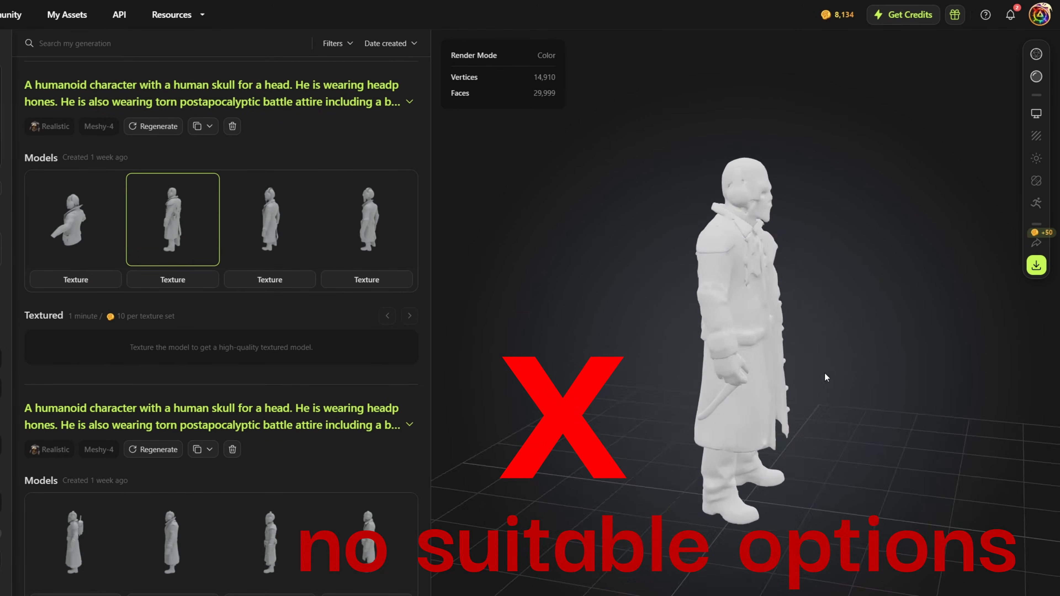
left_click(257, 230)
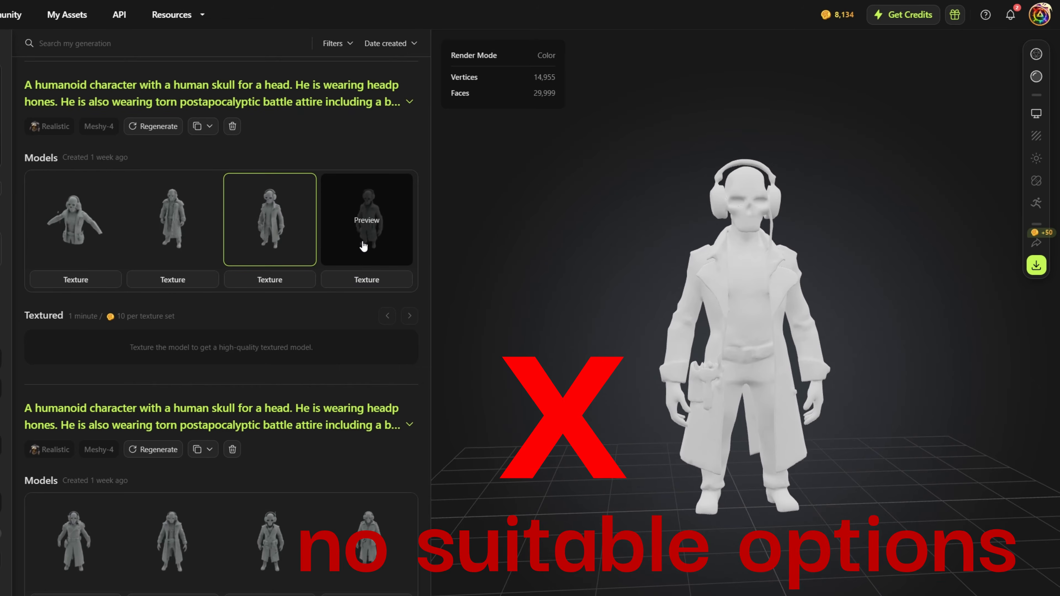
left_click(366, 245)
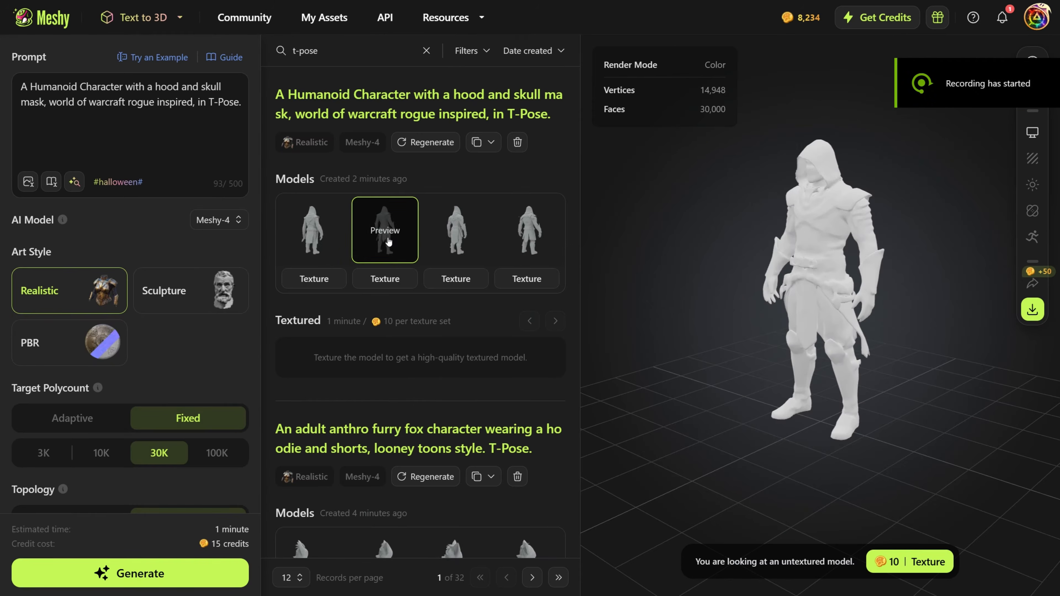
Compare the first and third untextured variants of the hooded skull-mask rogue.
left_click(327, 246)
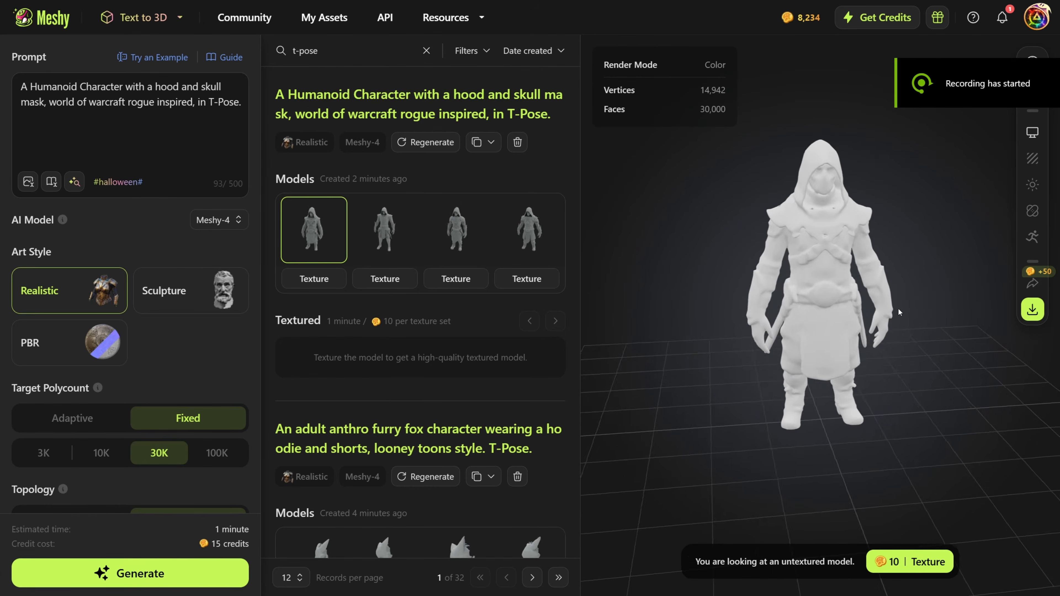
left_click_drag(887, 285, 763, 293)
left_click(457, 230)
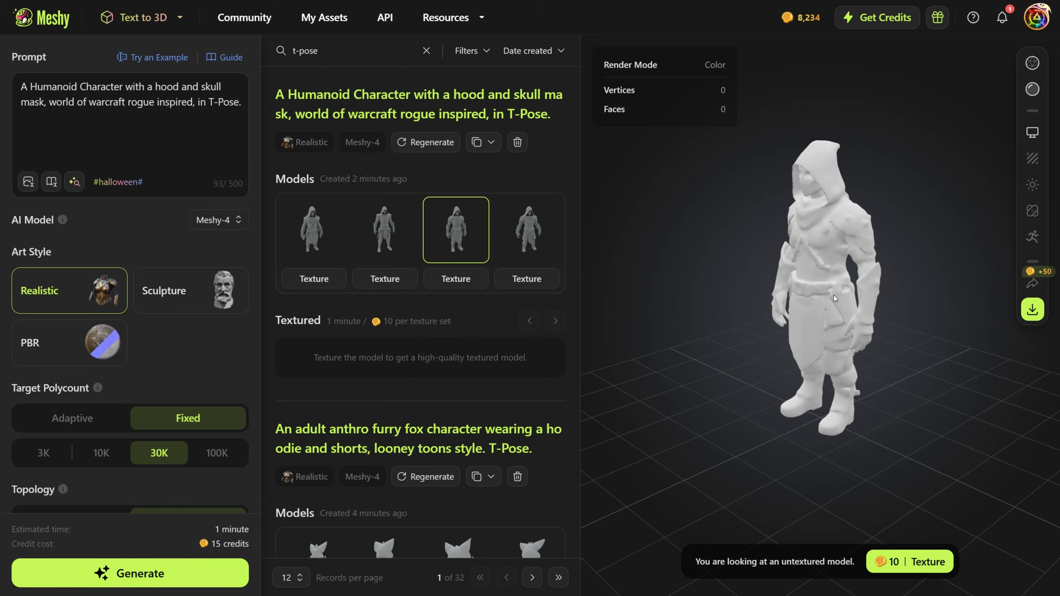
mouse_move(886, 303)
left_mouse_down()
mouse_move(889, 275)
mouse_move(914, 289)
mouse_move(899, 303)
left_mouse_up()
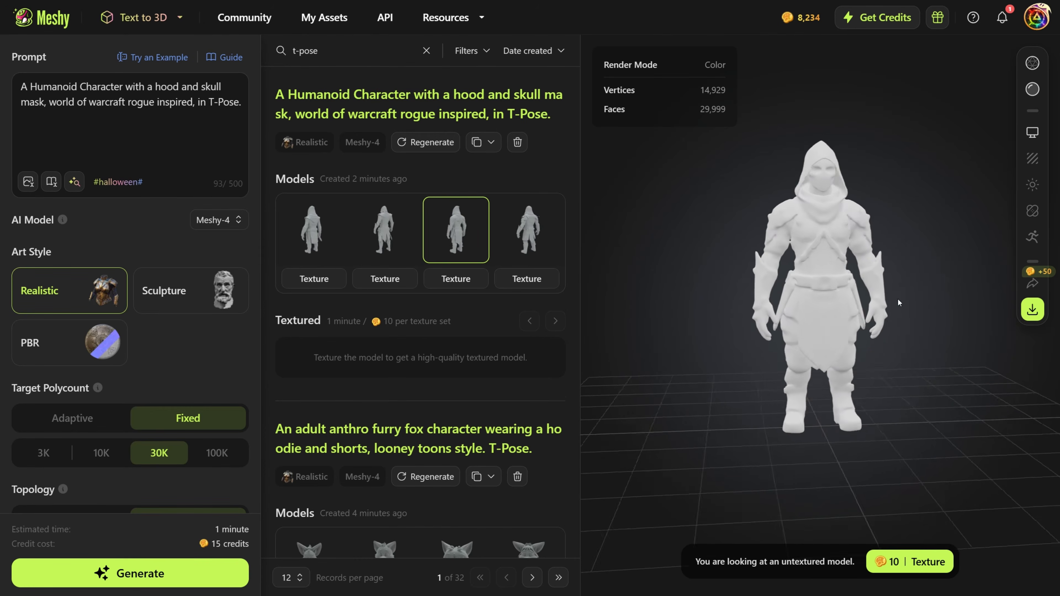
Select the second variant of the hooded skull-mask rogue and generate a texture for it.
left_click(382, 246)
mouse_move(765, 307)
left_mouse_down()
mouse_move(932, 313)
mouse_move(764, 307)
left_mouse_up()
left_click(384, 277)
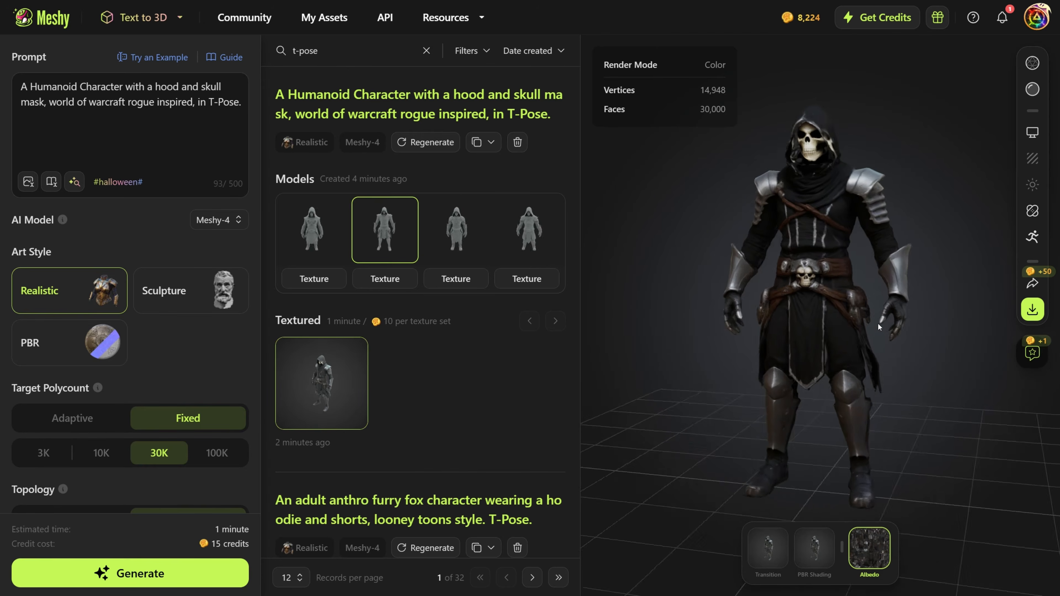
Frame the side of the textured rogue's hood up close and open the model in Smart Healing.
left_click_drag(878, 323, 839, 379)
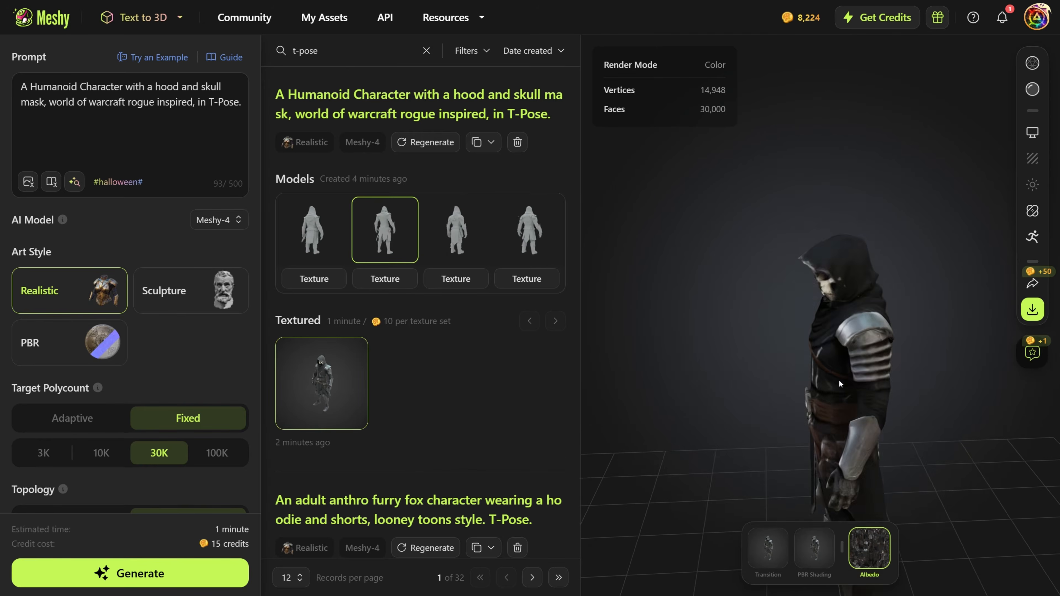
scroll(840, 380, "up", 5)
left_click_drag(867, 346, 801, 305)
mouse_move(1033, 210)
left_click(947, 242)
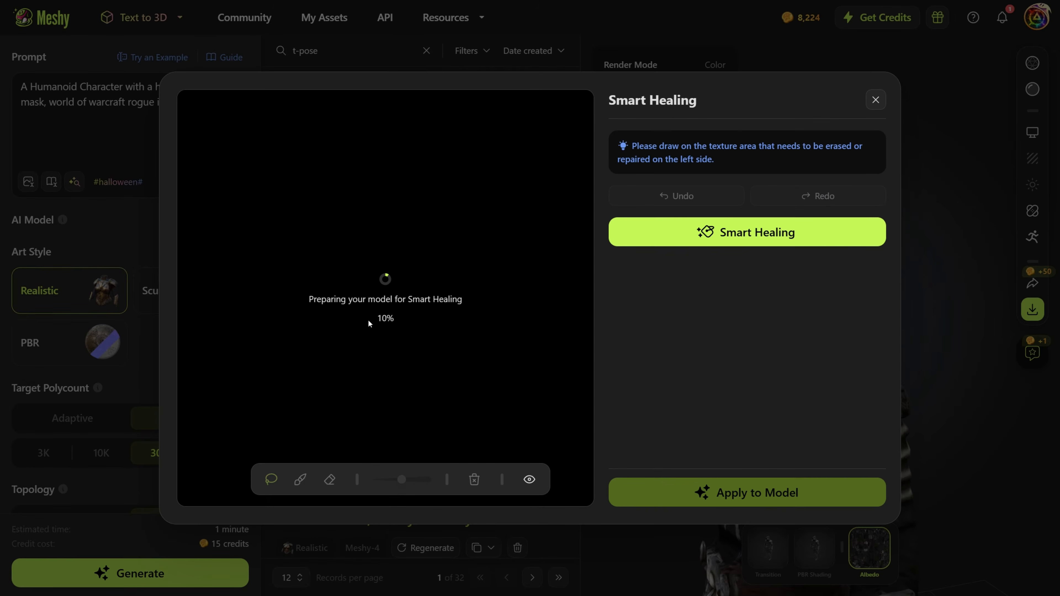
Brush over the skull texture bleeding onto the side of the hood with a smaller brush and run Smart Healing.
left_click(301, 480)
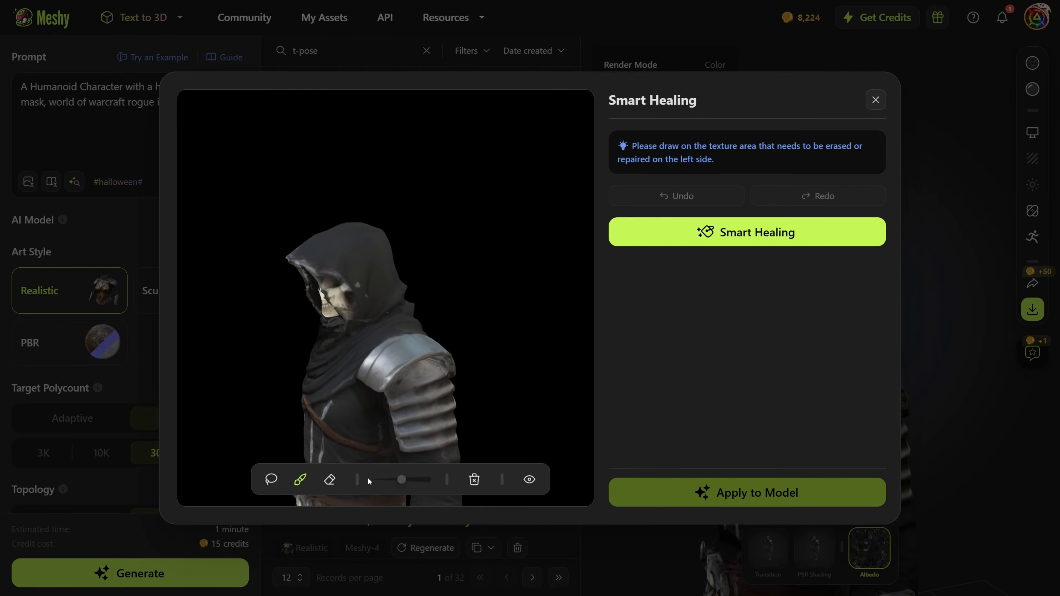
left_click_drag(325, 274, 355, 315)
left_click(474, 483)
left_click_drag(325, 275, 332, 287)
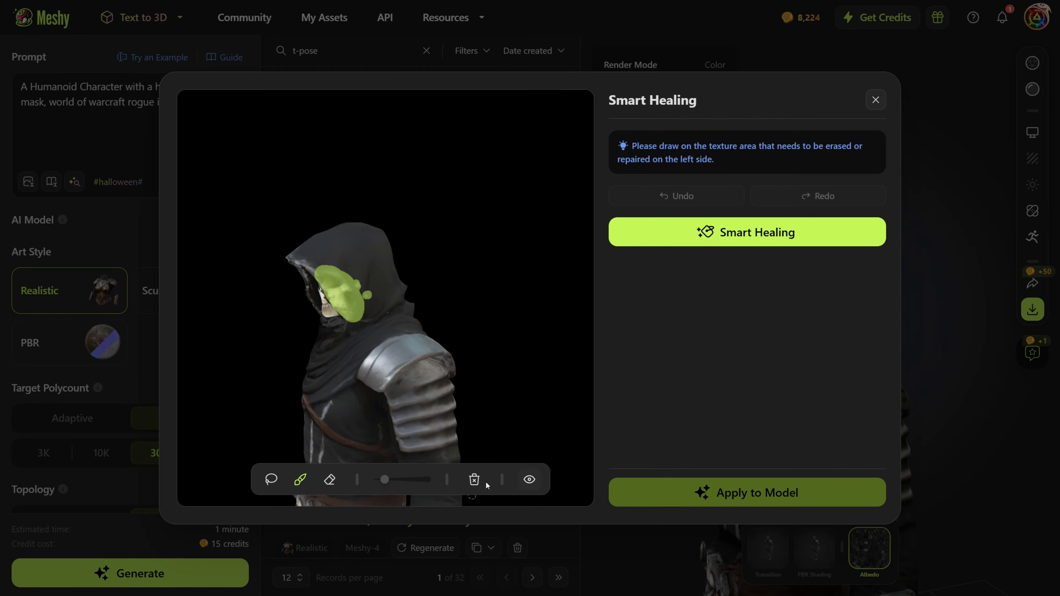
left_click(772, 232)
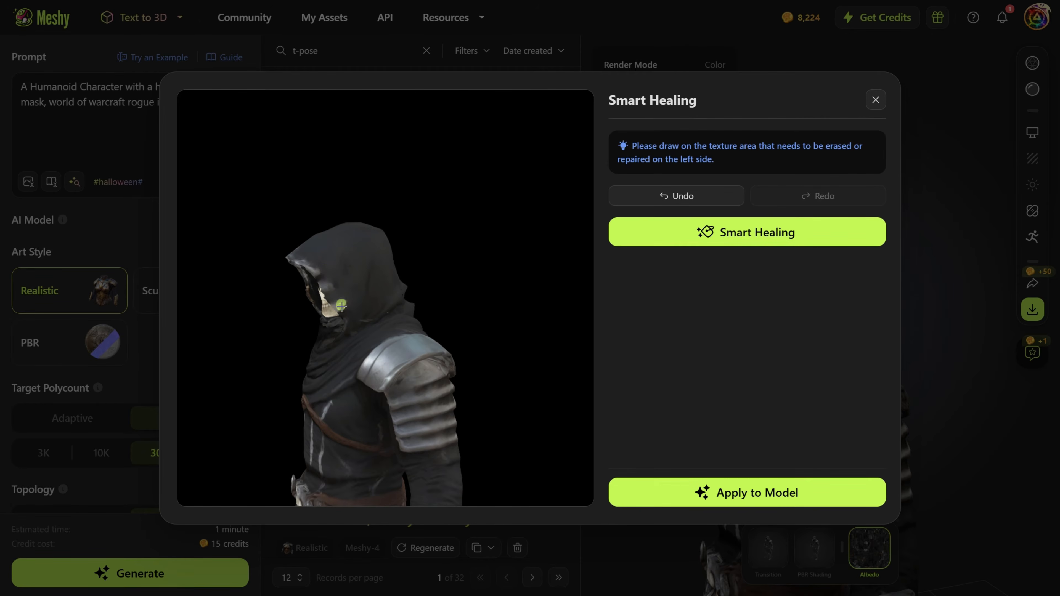
Mask the leftover patches along the hood's front edge and repair them with further Smart Healing passes.
left_click_drag(329, 287, 305, 272)
left_click(685, 232)
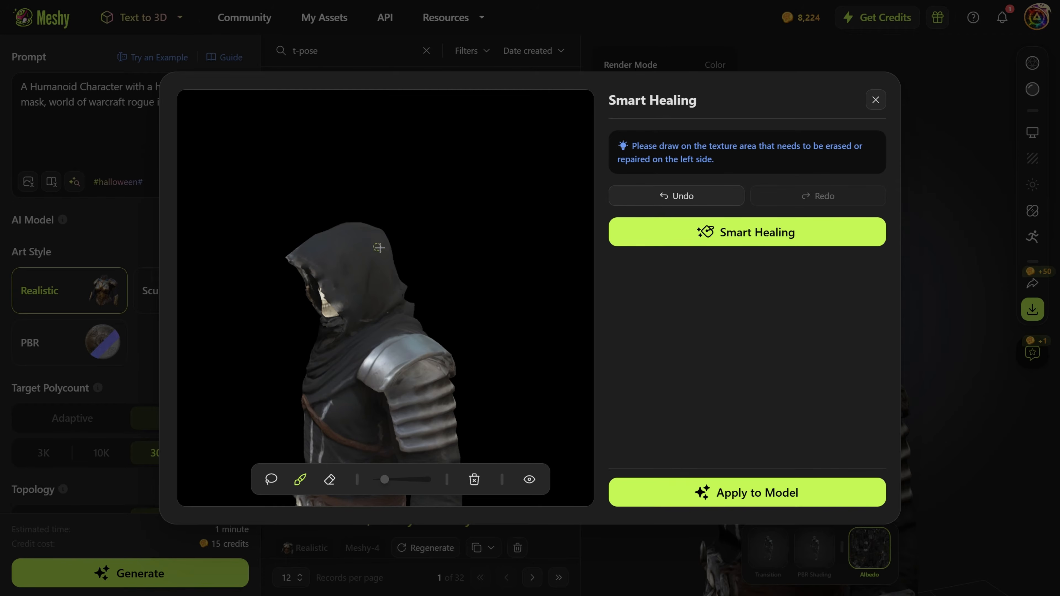
left_click(685, 492)
left_click(337, 305)
left_click_drag(332, 288, 326, 282)
left_click_drag(315, 274, 295, 259)
left_click(780, 239)
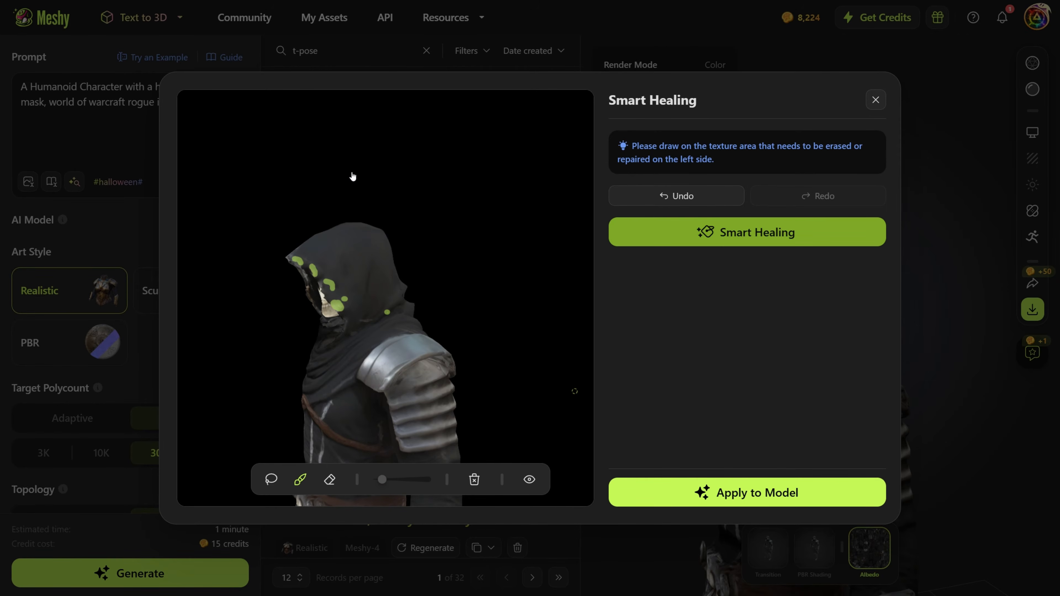
Apply the healed texture to the model and inspect the repaired hood.
left_click(731, 491)
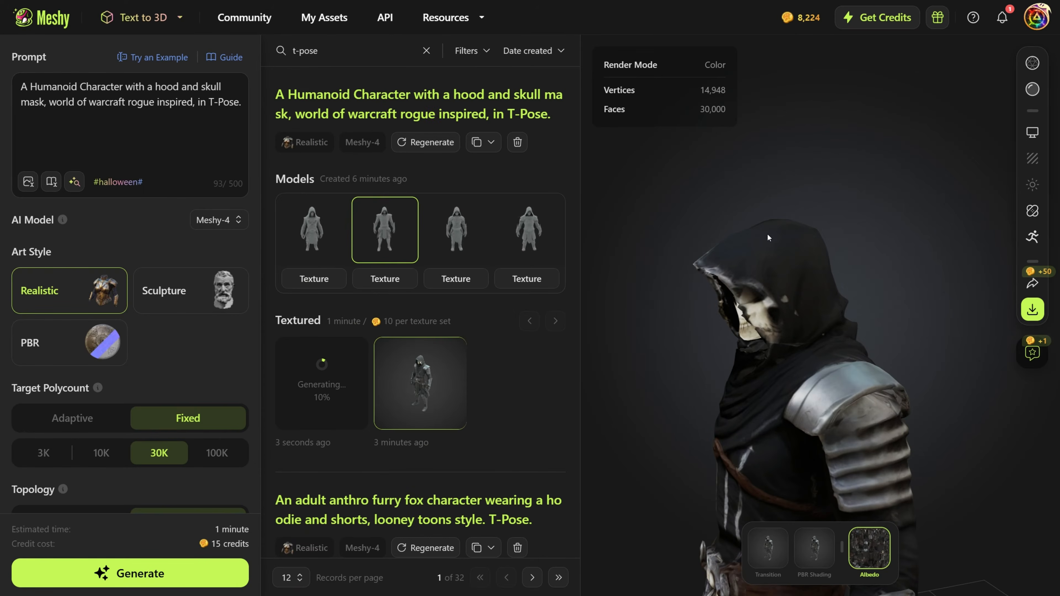
left_click_drag(748, 373, 801, 306)
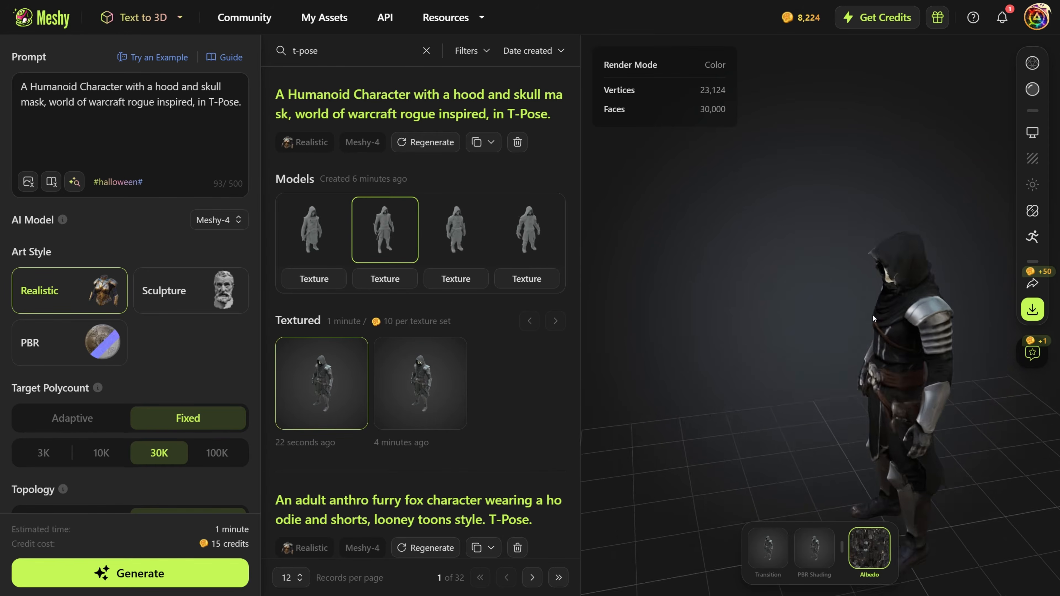
mouse_move(872, 314)
left_mouse_down()
mouse_move(786, 285)
mouse_move(840, 295)
left_mouse_up()
In AI Texture Editing, mask the rogue's chest, retexture it with the prompt "Rogue plate armor chest" and choose the second generated result.
left_click(1033, 211)
left_click(927, 213)
left_click_drag(348, 196, 355, 245)
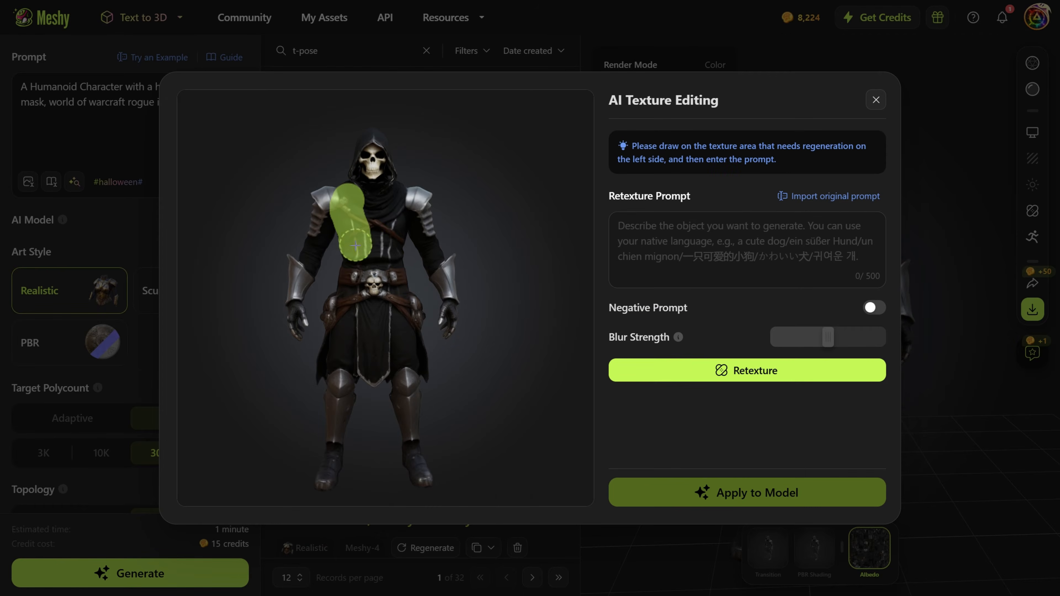
left_click(710, 251)
type("Rogue plate armor chest")
left_click(761, 371)
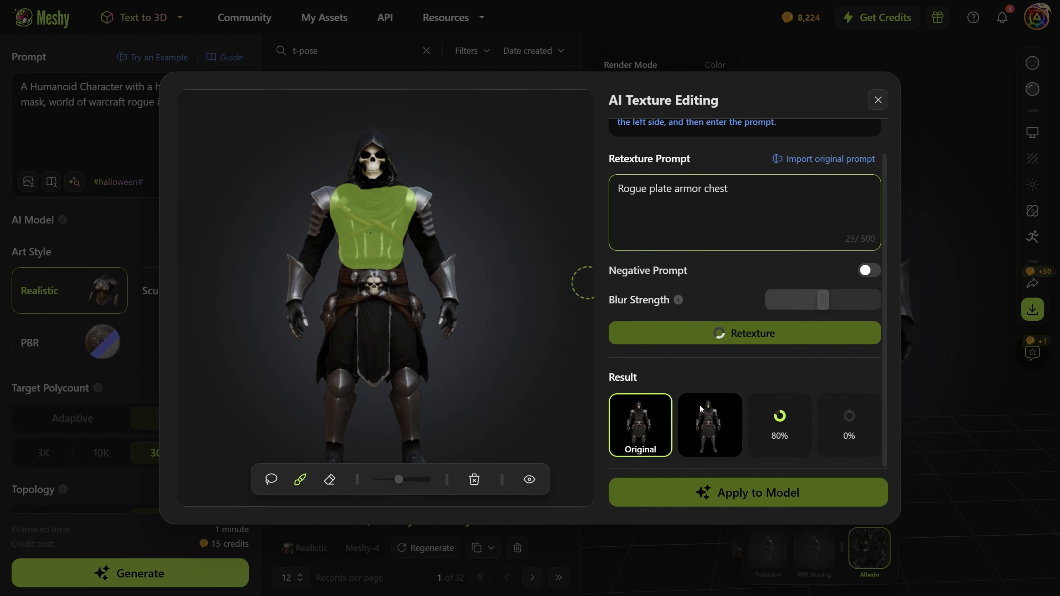
left_click(835, 418)
left_click(779, 424)
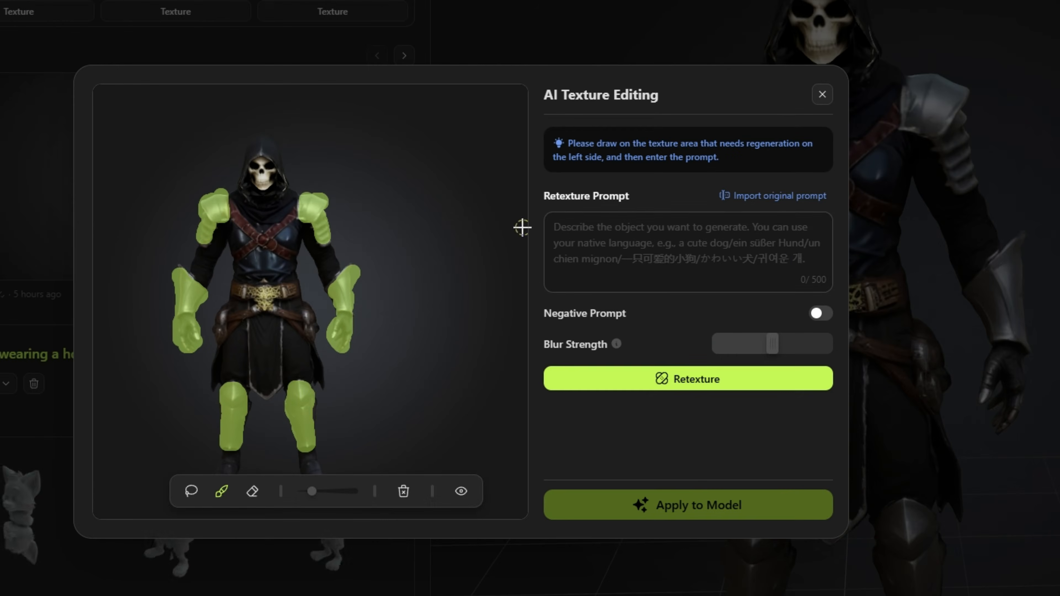
Retexture the masked front shoulder, forearm and shin armor with "Gold plate armor, fantasy inspired." and choose the first generated result.
left_click(660, 237)
type("Gold plate armor, fantasy inspired.")
left_click(688, 379)
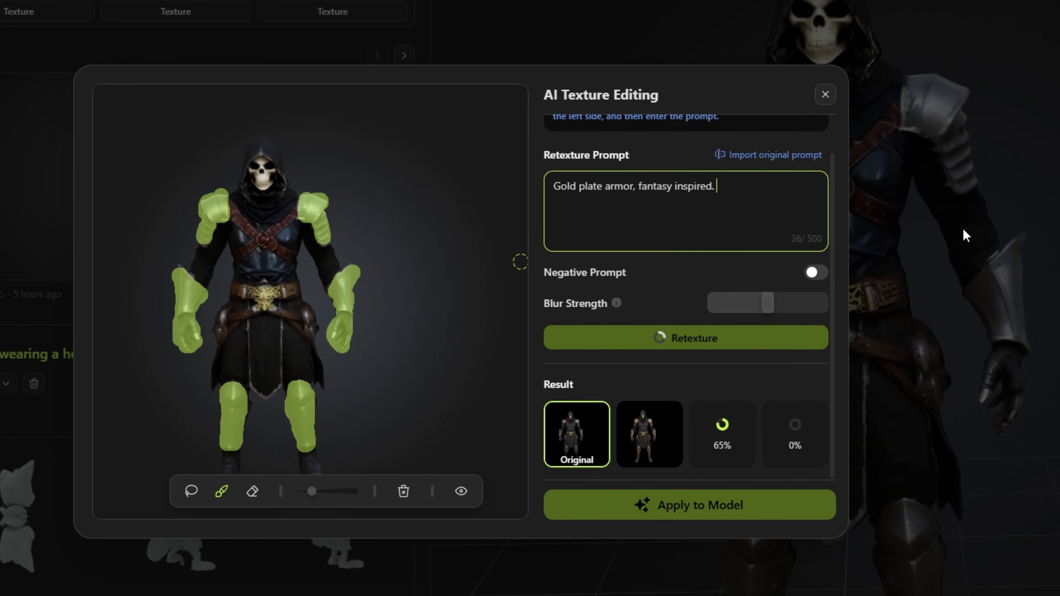
left_click(741, 429)
left_click(643, 435)
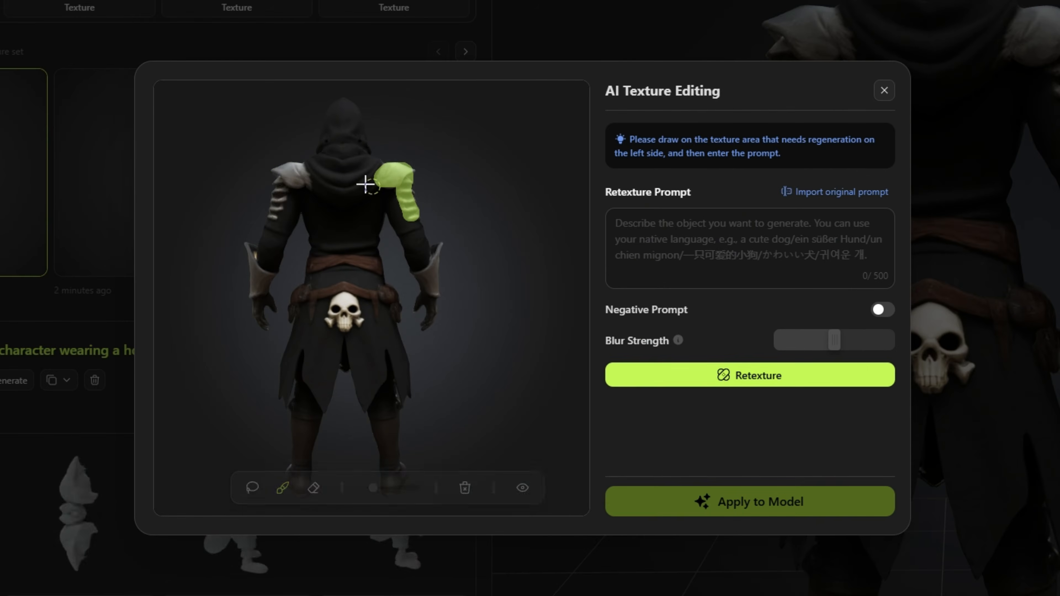
In the back view, mask the remaining shoulder plate, both forearms and the belt for retexturing.
left_click_drag(277, 208, 300, 170)
mouse_move(241, 247)
left_mouse_down()
mouse_move(253, 290)
mouse_move(267, 285)
left_mouse_up()
left_click_drag(440, 250, 420, 325)
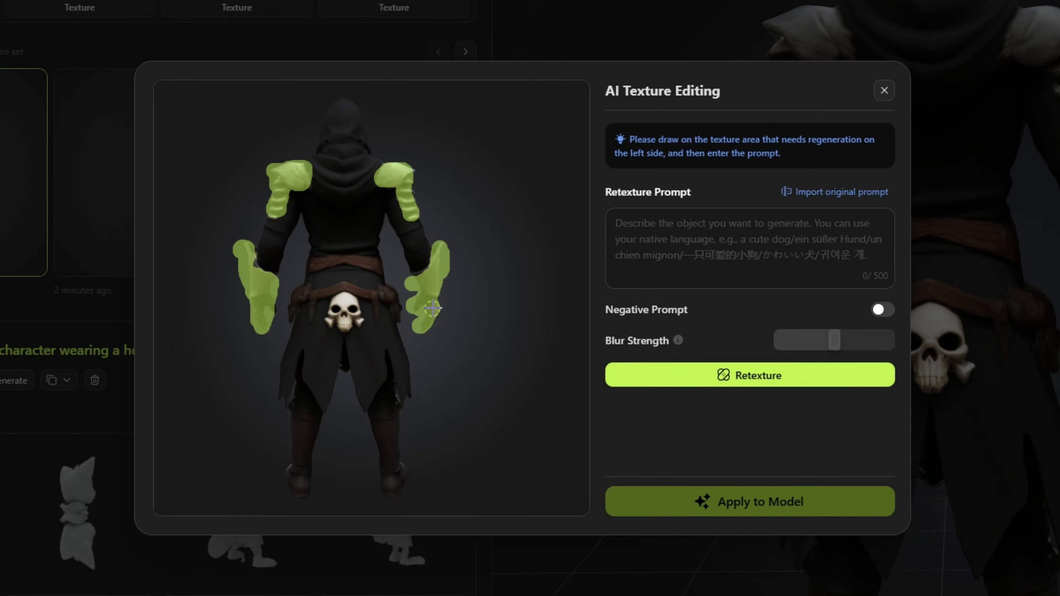
left_click_drag(311, 267, 380, 288)
Add both lower legs to the back-view mask and retexture it with the prompt "Gold Plate armor, Fantasy inspired.".
left_click(717, 230)
type("Gold Plate armor, Fantasy inspired.")
left_click_drag(295, 425, 295, 472)
mouse_move(372, 433)
left_mouse_down()
mouse_move(400, 427)
mouse_move(389, 470)
left_mouse_up()
left_click(314, 488)
left_click_drag(292, 488, 307, 493)
left_click(750, 375)
scroll(736, 247, "down", 1)
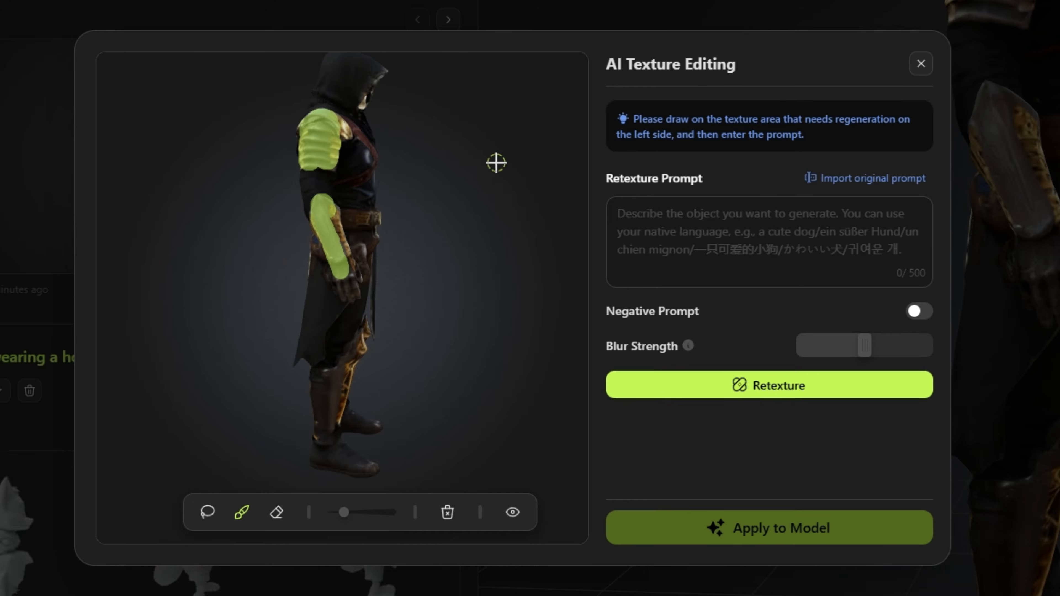
Finish masking the forearm and lower-leg armor in the side view and retexture it with "Gold plate armor, fantasy inspired".
mouse_move(351, 214)
left_mouse_down()
mouse_move(341, 234)
mouse_move(341, 127)
mouse_move(372, 262)
left_mouse_up()
left_click_drag(312, 376, 341, 370)
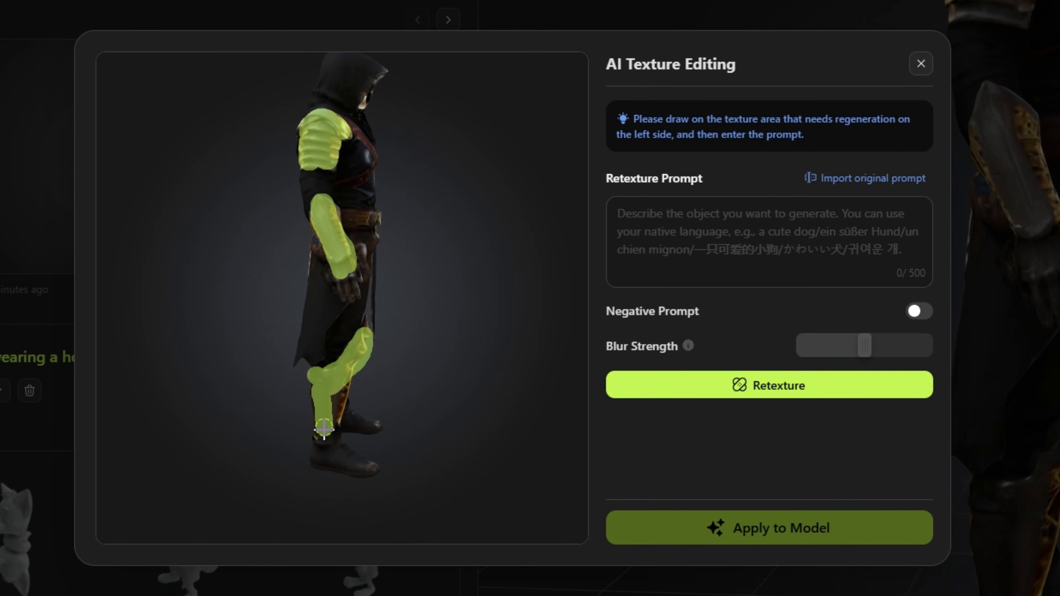
left_click(726, 230)
type("Gold plate armor, fantasy inspi")
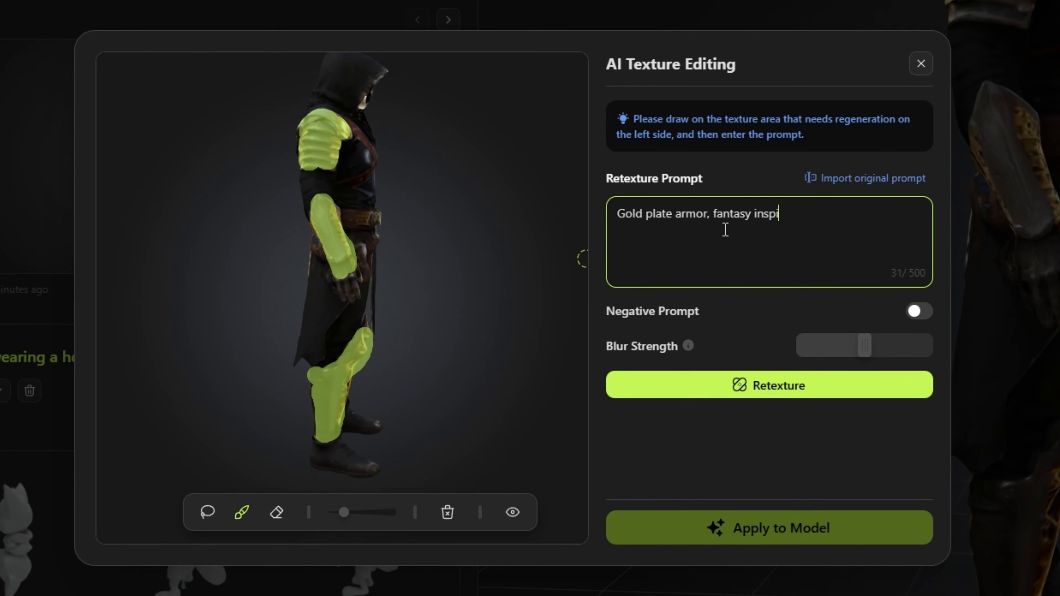
type("red")
left_click(779, 386)
scroll(779, 383, "down", 2)
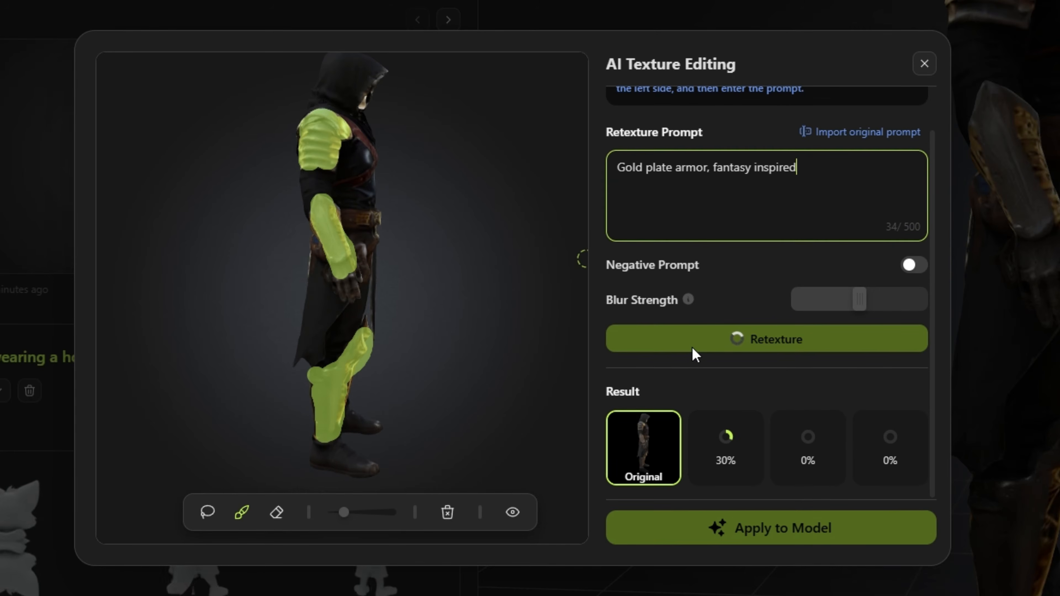
Compare the three generated side-view gold armor results and choose the first one.
mouse_move(692, 304)
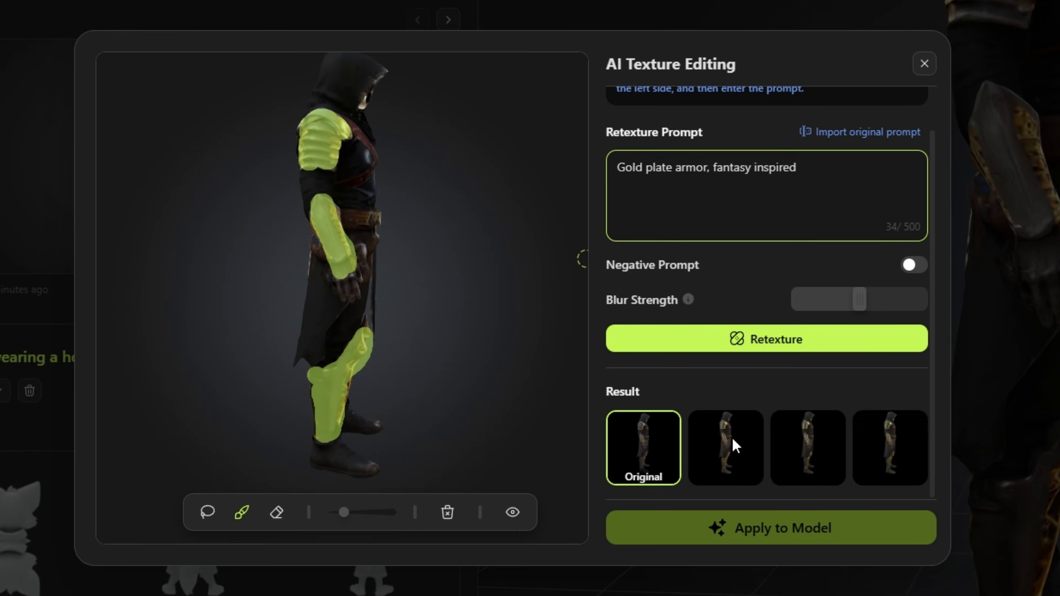
left_click(733, 438)
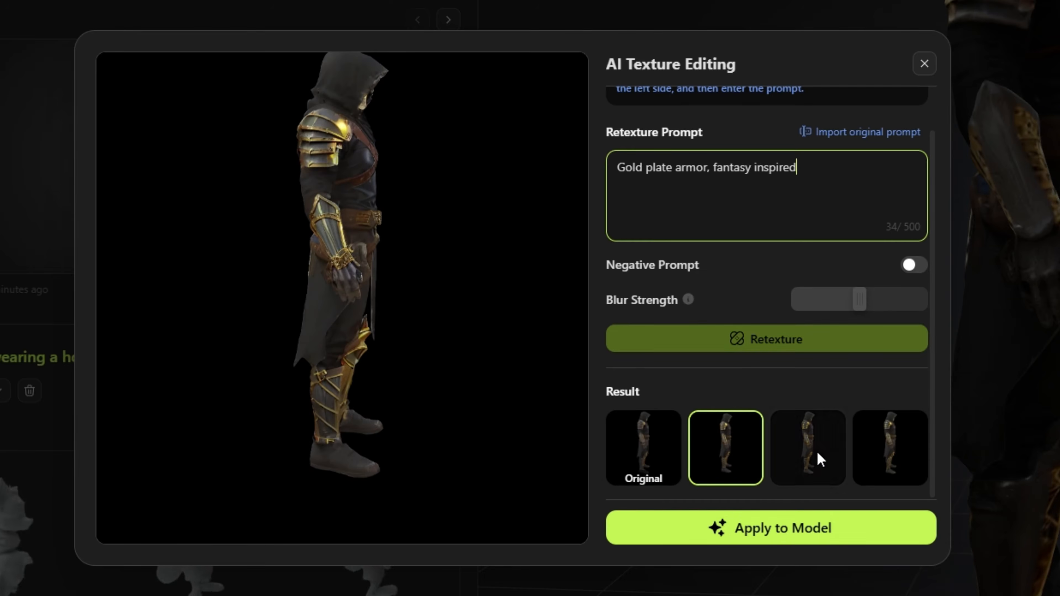
left_click(819, 452)
left_click(893, 451)
left_click(739, 449)
left_click(823, 451)
left_click(727, 449)
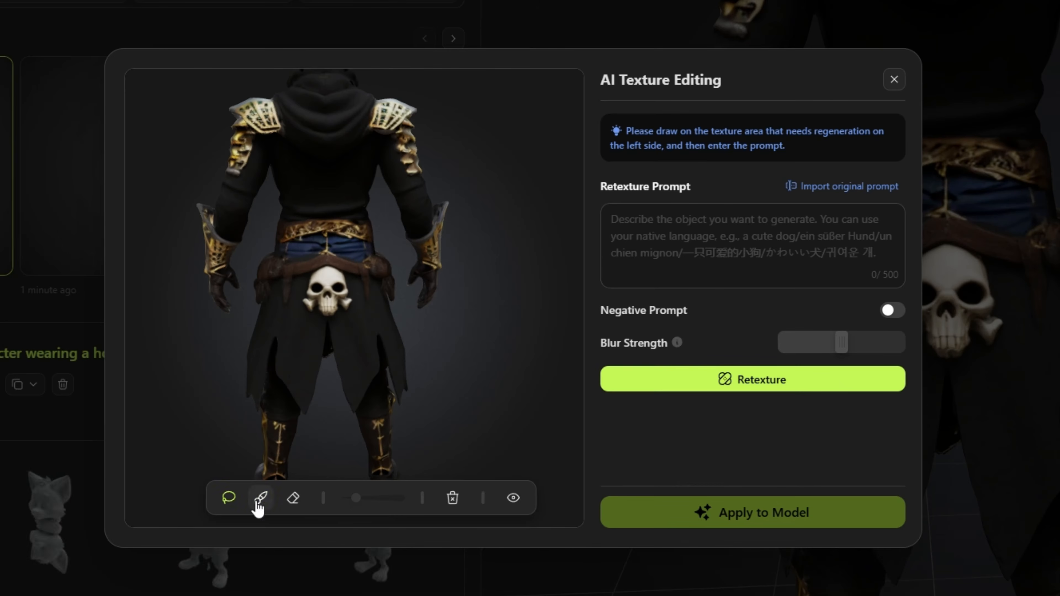
Mask the skull area at the back of the waist, retexture it with "An ornate leather belt with hanging tools and daggers." and choose the third result.
left_click(261, 497)
left_click_drag(322, 270, 272, 299)
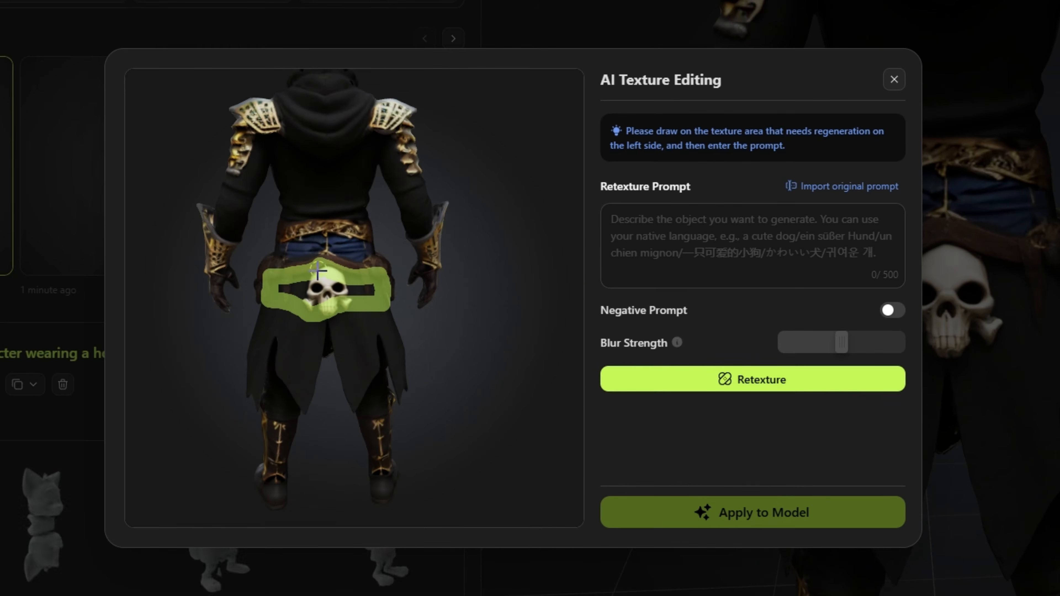
left_click(772, 240)
type("An ornate leather belt with hanging too")
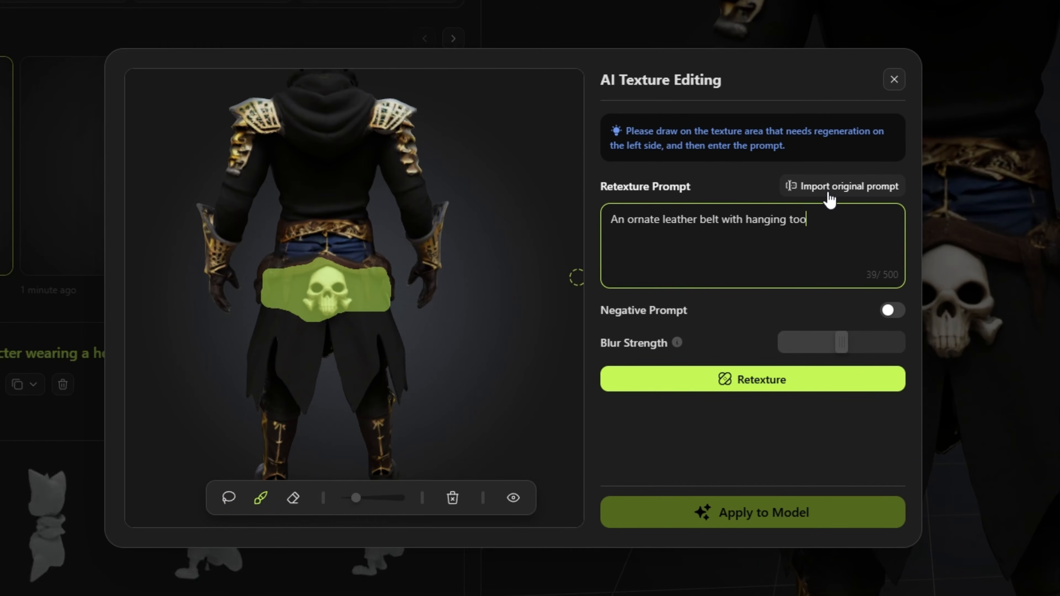
type("ls and daggers.")
left_click(770, 381)
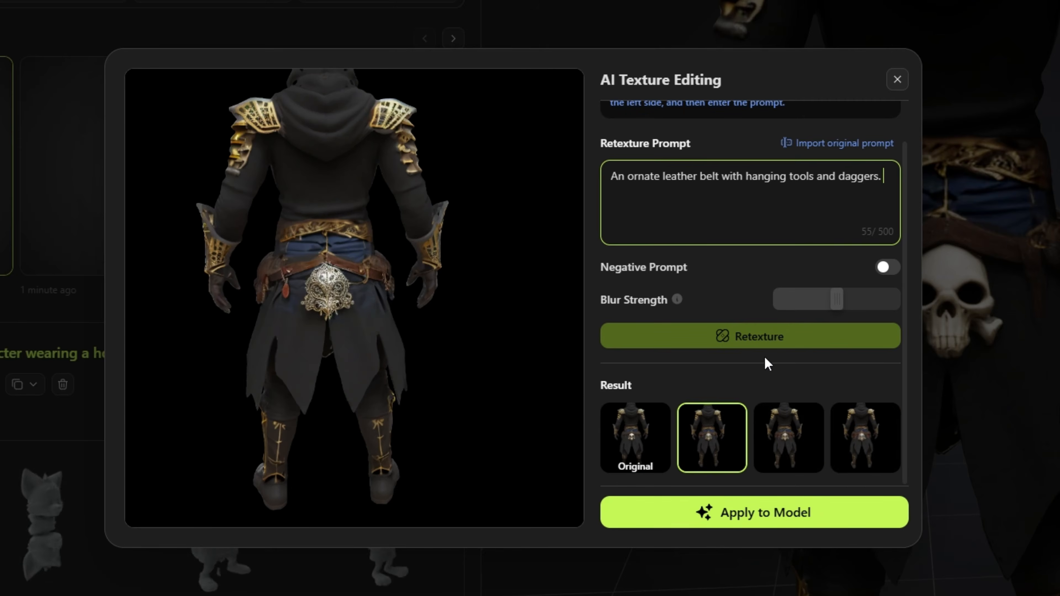
left_click(869, 453)
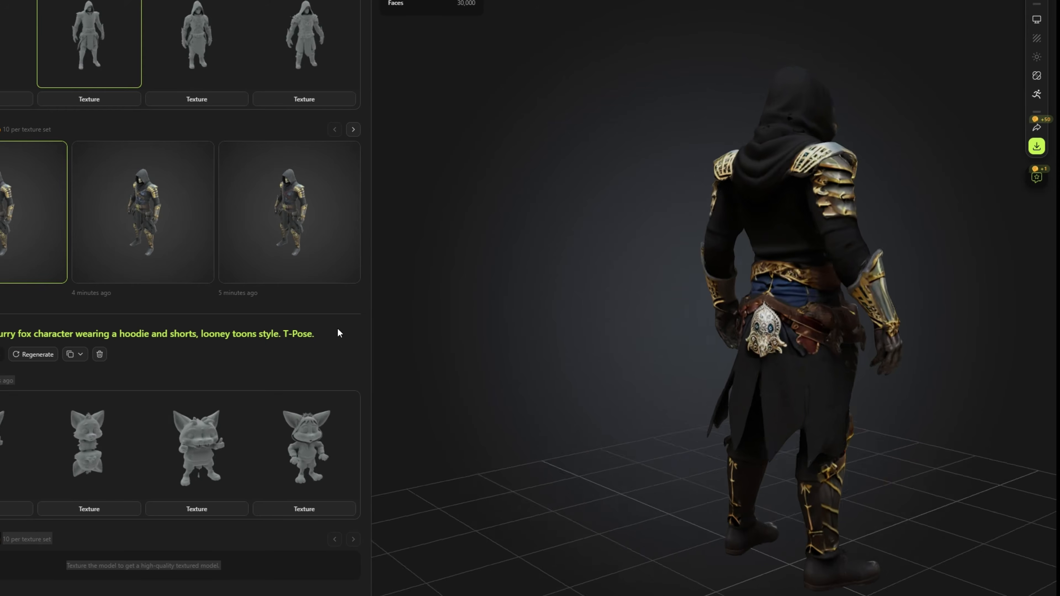
Download the finished rogue character in fbx format.
left_click_drag(338, 332, 94, 333)
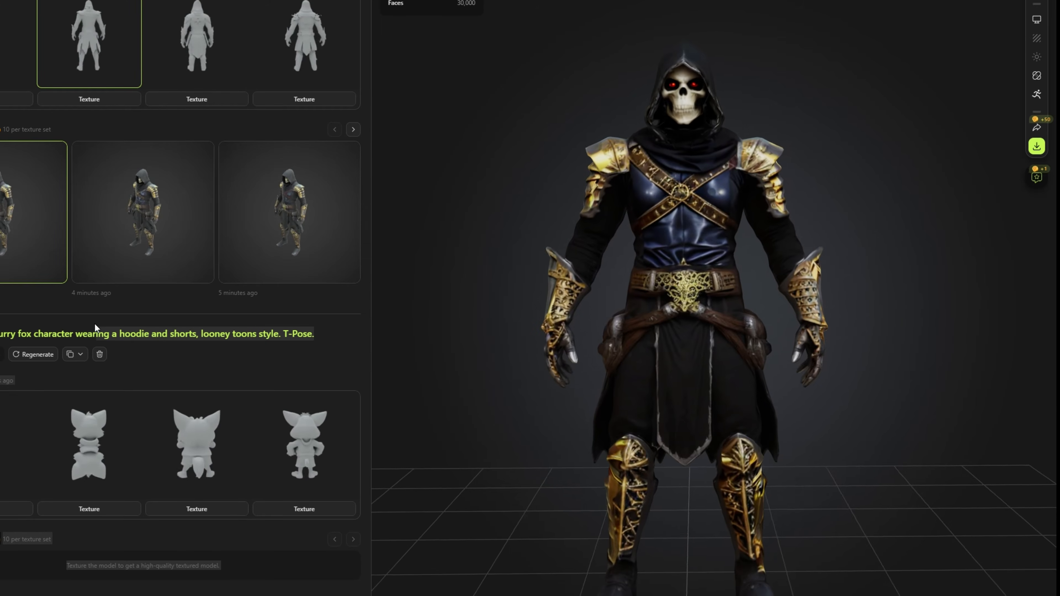
left_click(1039, 149)
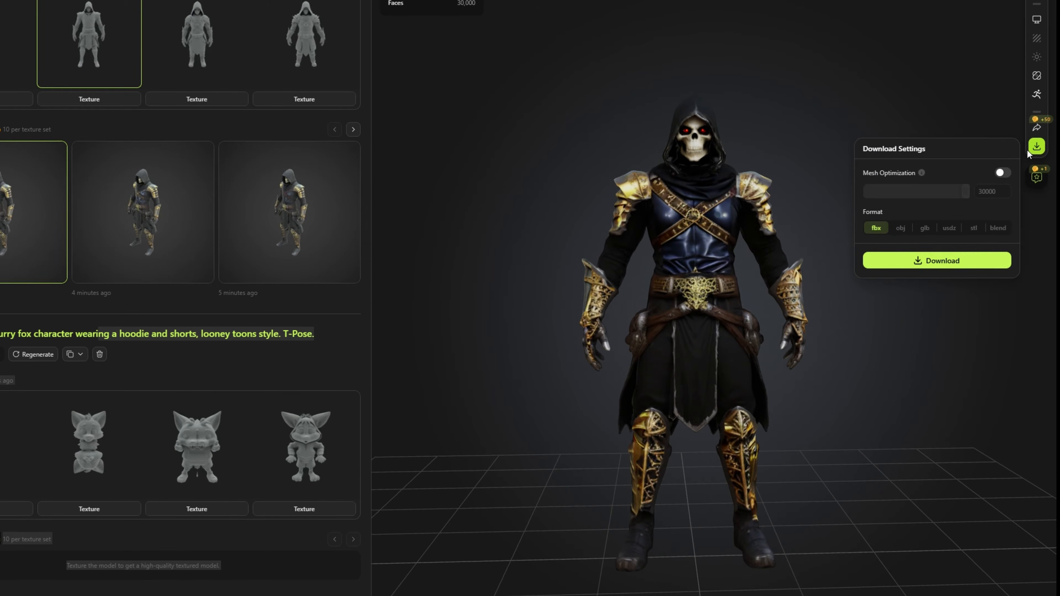
left_click(903, 271)
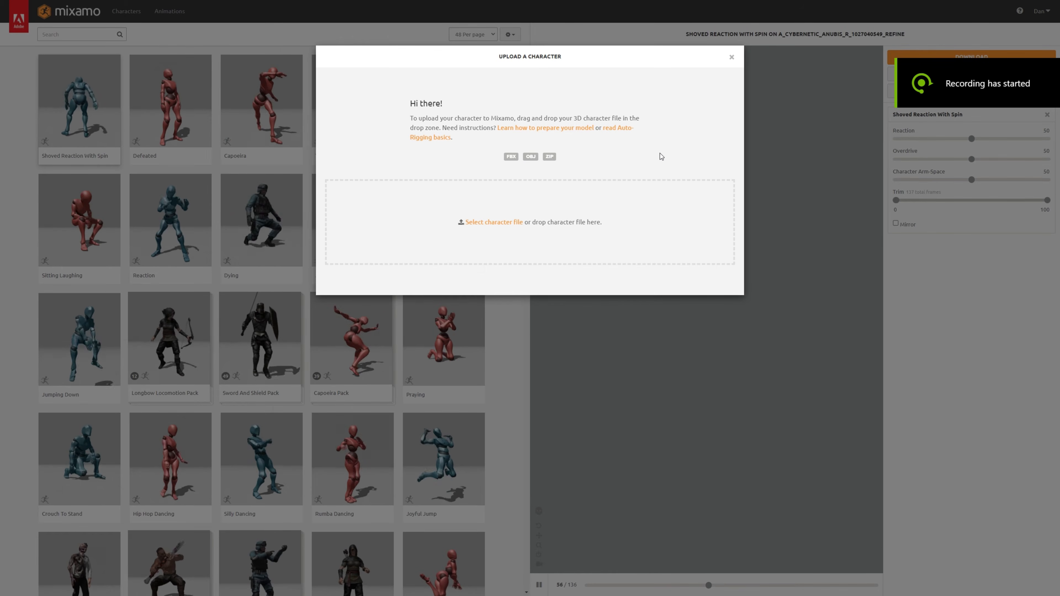
Switch to Mixamo and upload the downloaded rogue character file to the Auto-Rigger.
key("ctrl+plus")
key("ctrl+plus")
key("ctrl+plus")
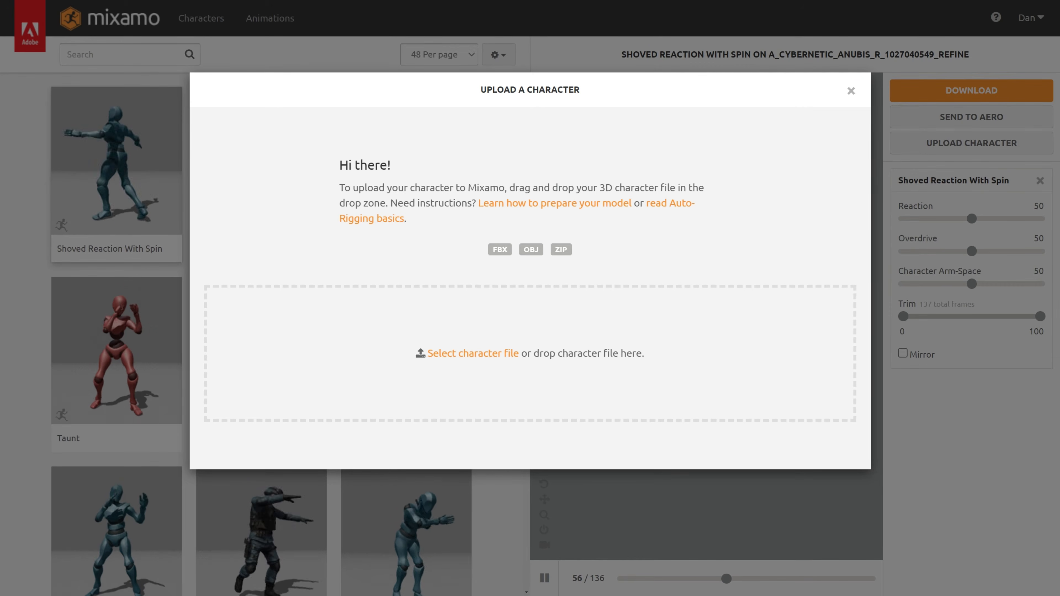
left_click_drag(1059, 179, 785, 204)
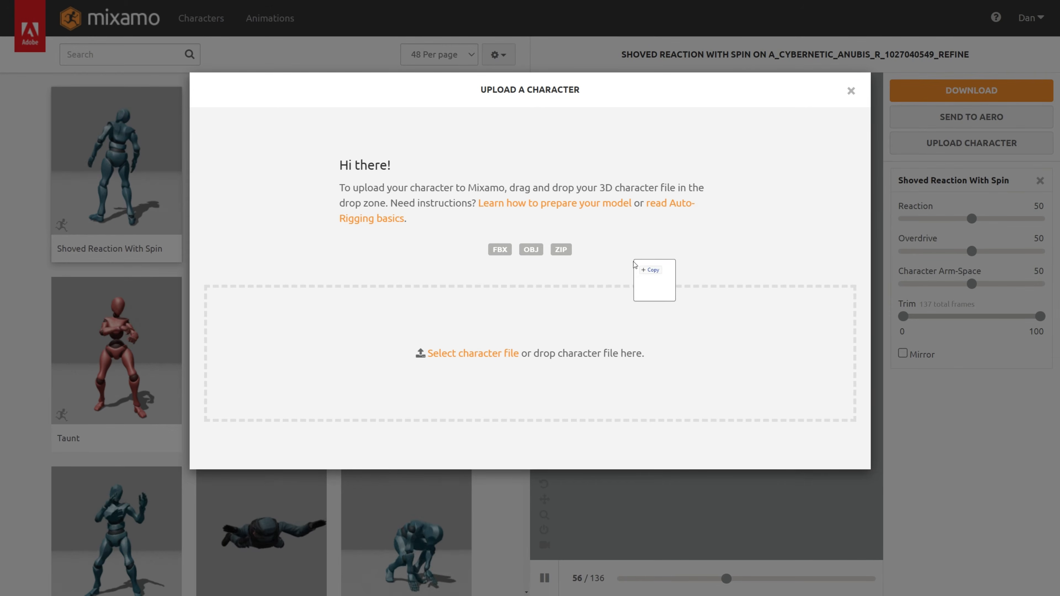
left_click_drag(635, 264, 501, 336)
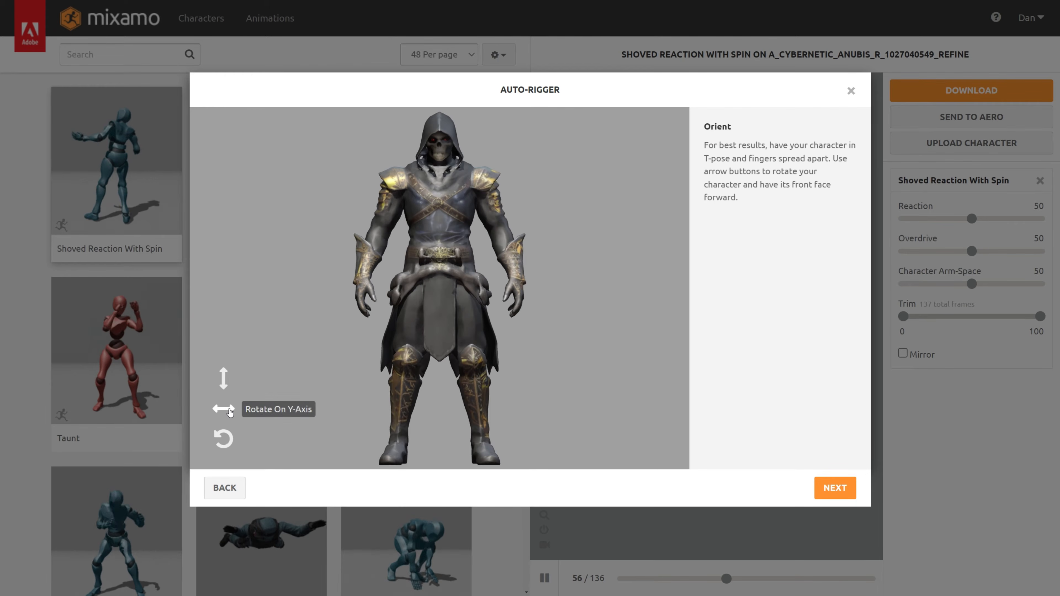
Rotate the character a full turn on the Y-axis and accept its front-facing orientation.
left_click(230, 412)
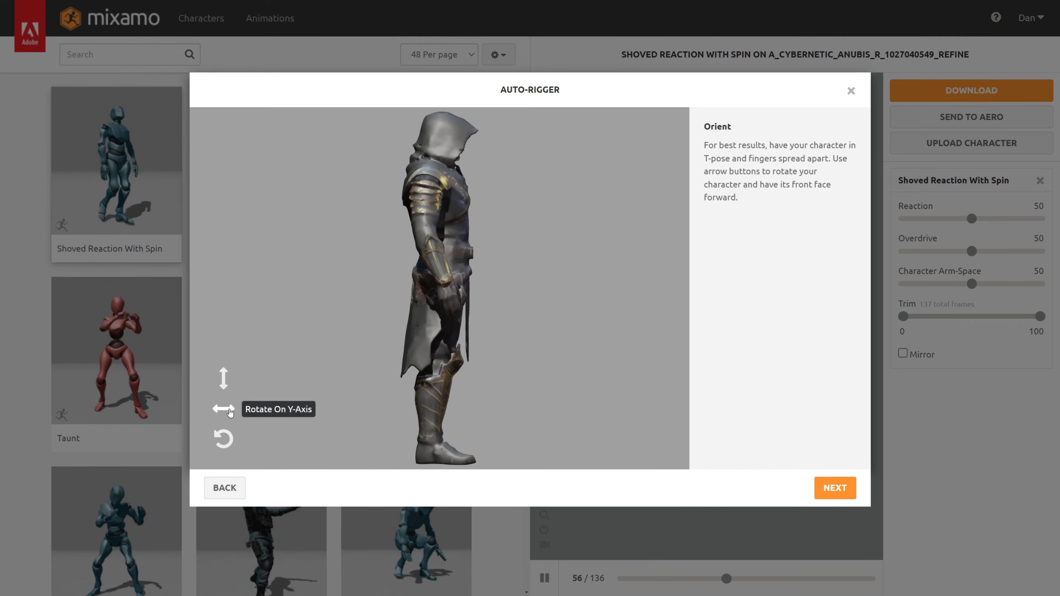
left_click(230, 411)
left_click(230, 411)
left_click(230, 412)
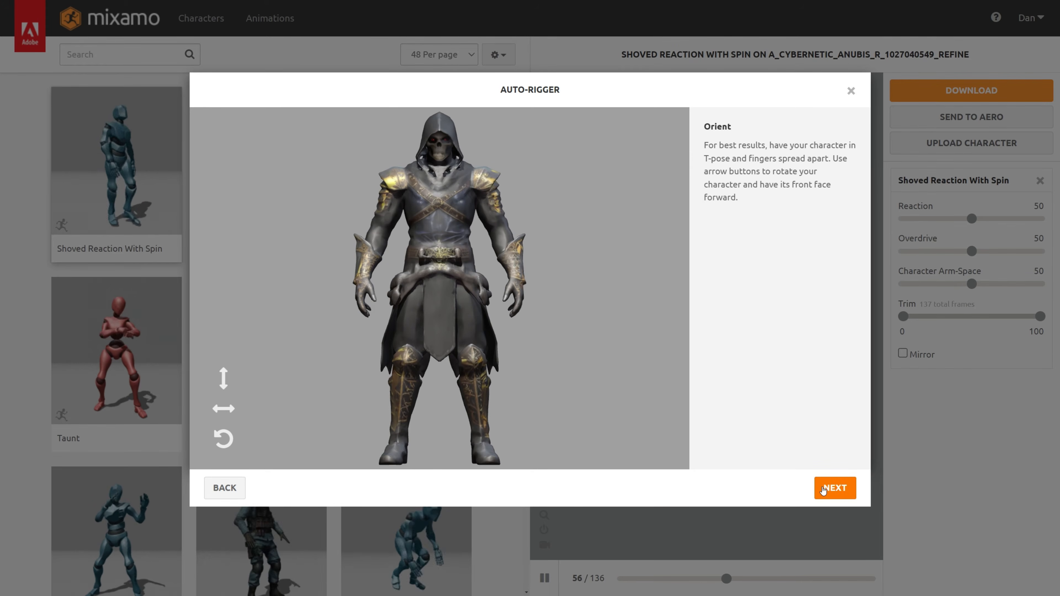
left_click(832, 488)
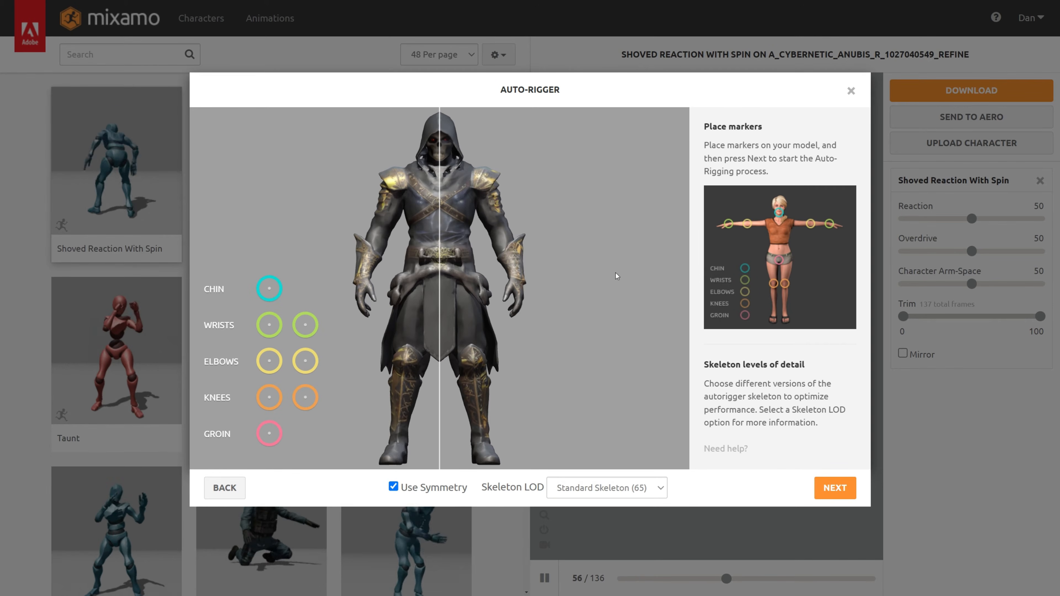
Place the rigging markers on the character's chin, wrists, elbows, knees and groin, with symmetry on.
left_click_drag(272, 290, 440, 163)
left_click_drag(279, 322, 363, 282)
left_click_drag(277, 362, 380, 235)
mouse_move(269, 397)
left_mouse_down()
mouse_move(279, 384)
mouse_move(405, 367)
left_mouse_up()
mouse_move(269, 433)
left_mouse_down()
mouse_move(402, 361)
mouse_move(441, 291)
left_mouse_up()
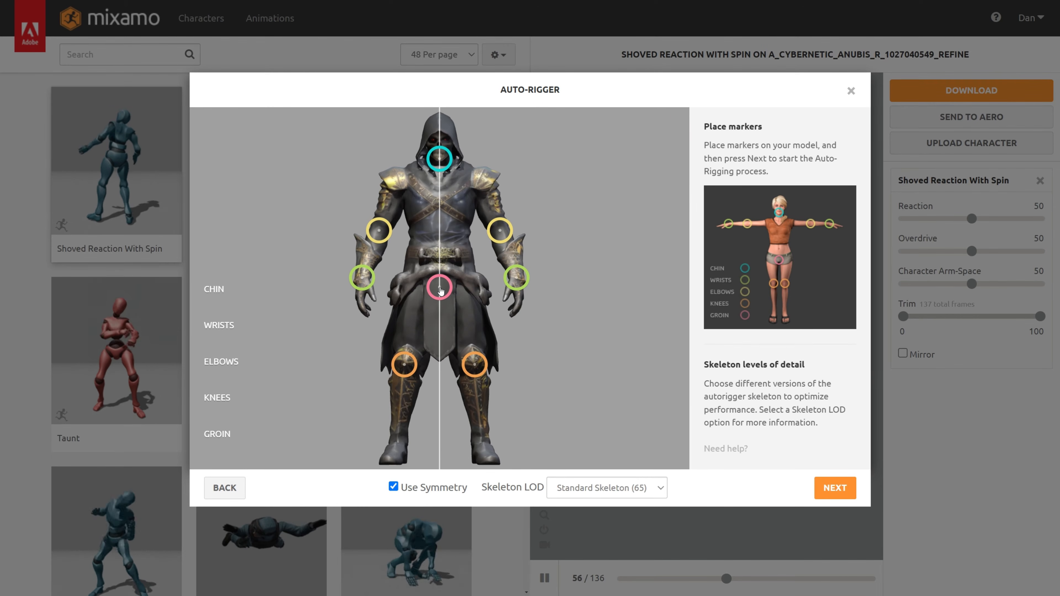
Set the Skeleton LOD to 2 Chain Fingers (41), run the auto-rigging and review the rigged character.
left_click(641, 490)
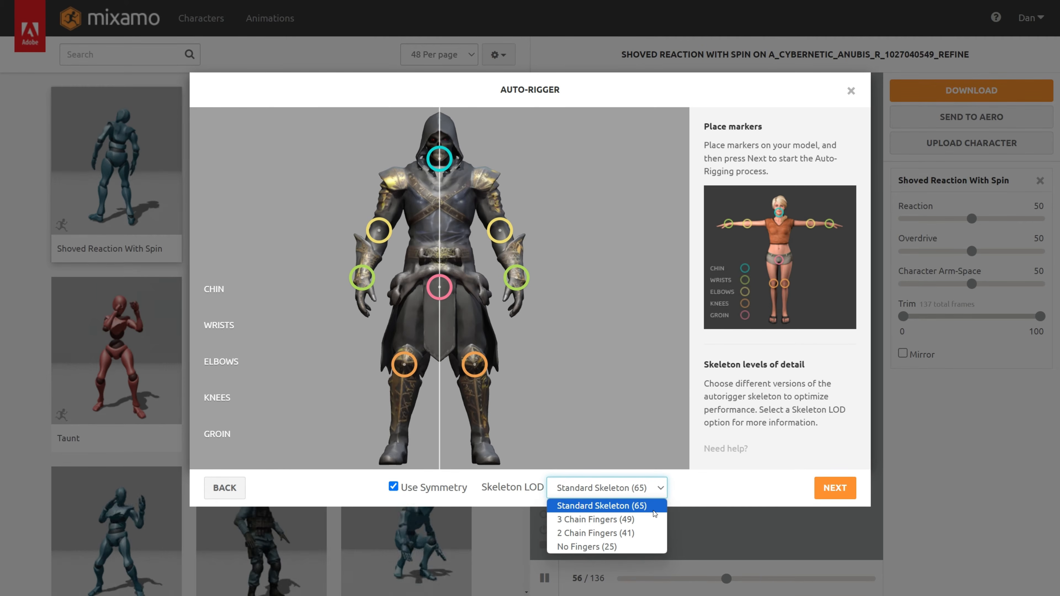
left_click(638, 521)
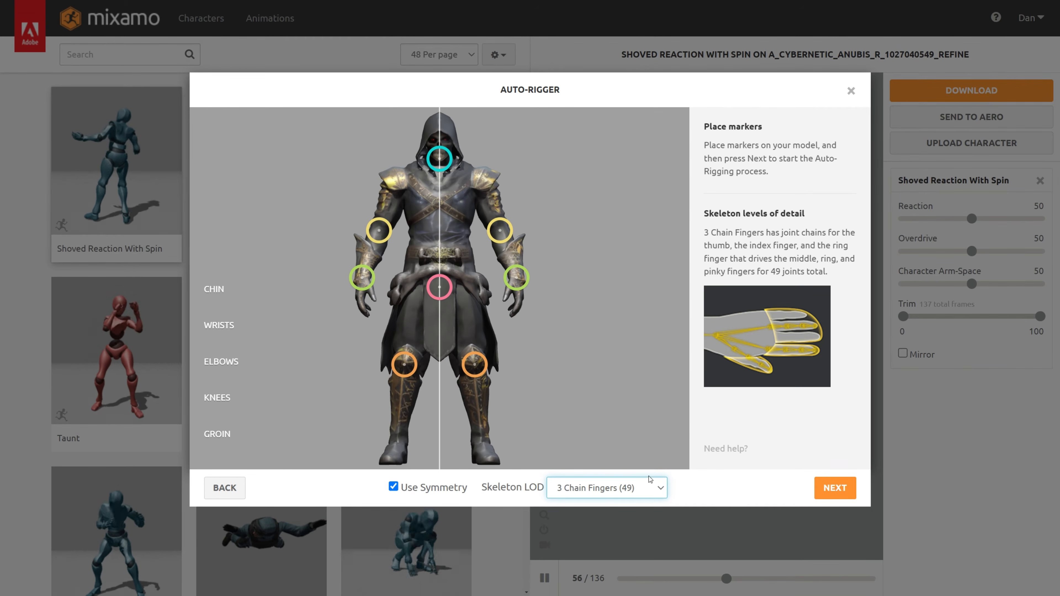
left_click(651, 488)
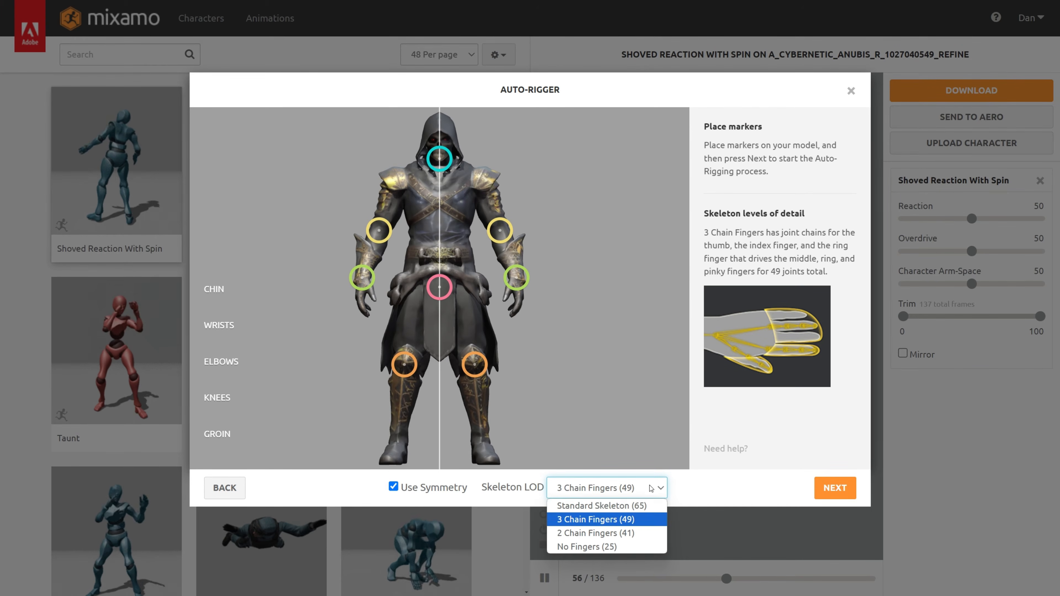
left_click(627, 534)
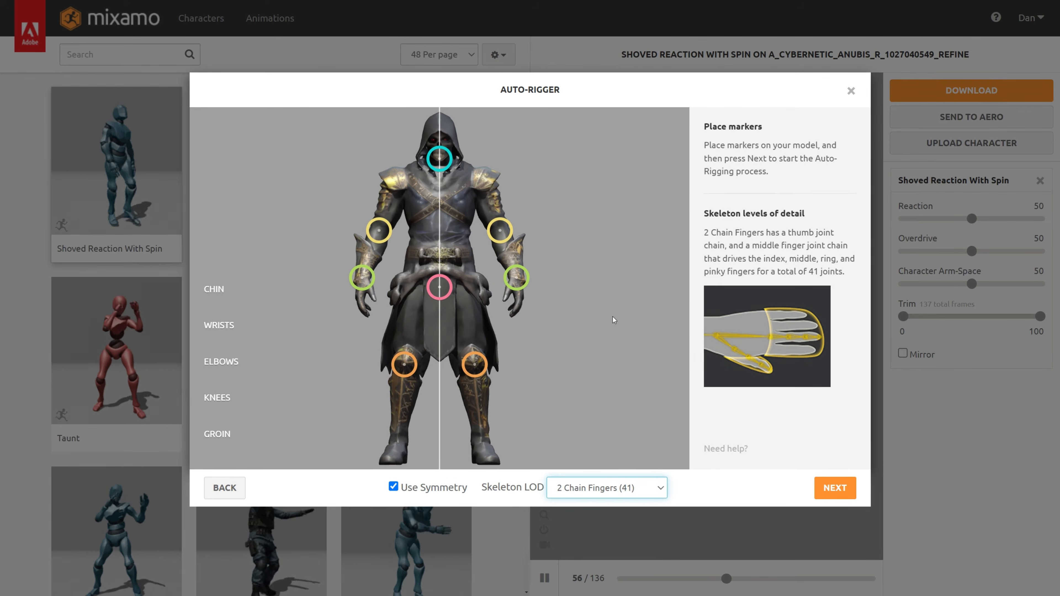
left_click(650, 485)
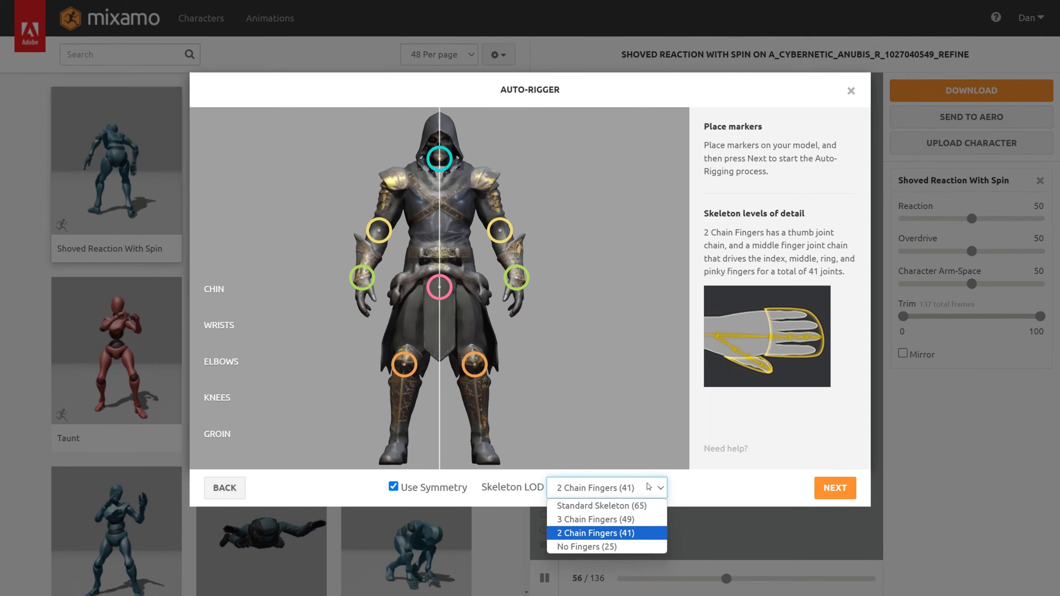
left_click(648, 489)
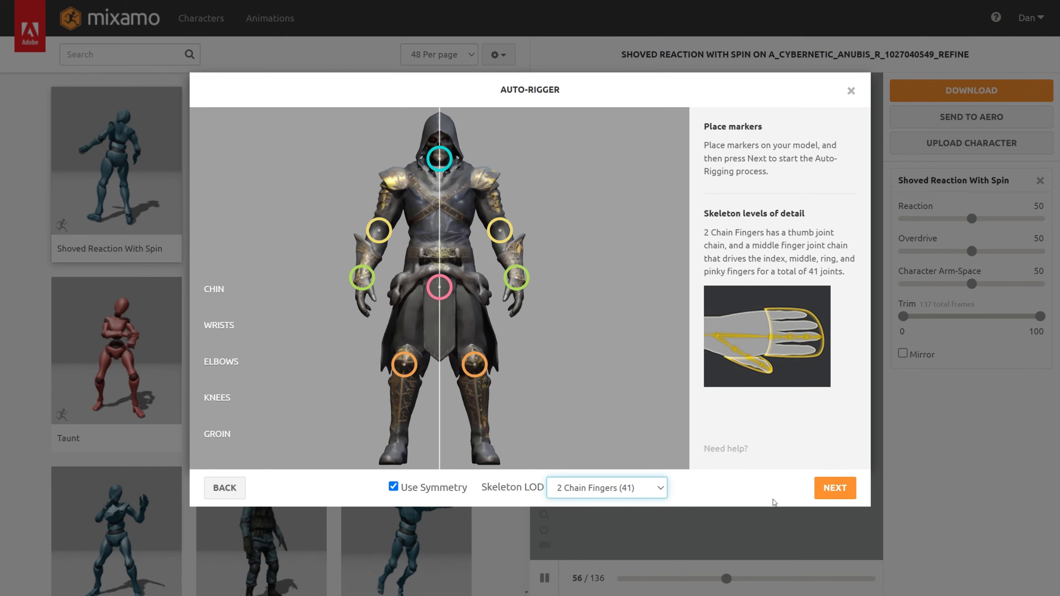
left_click(835, 488)
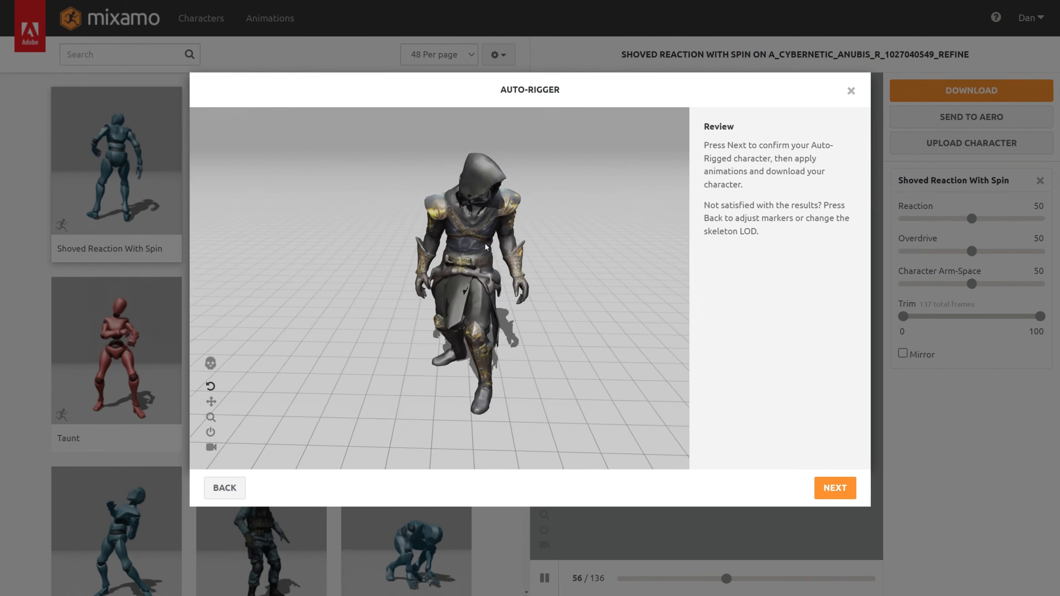
left_click_drag(486, 247, 585, 240)
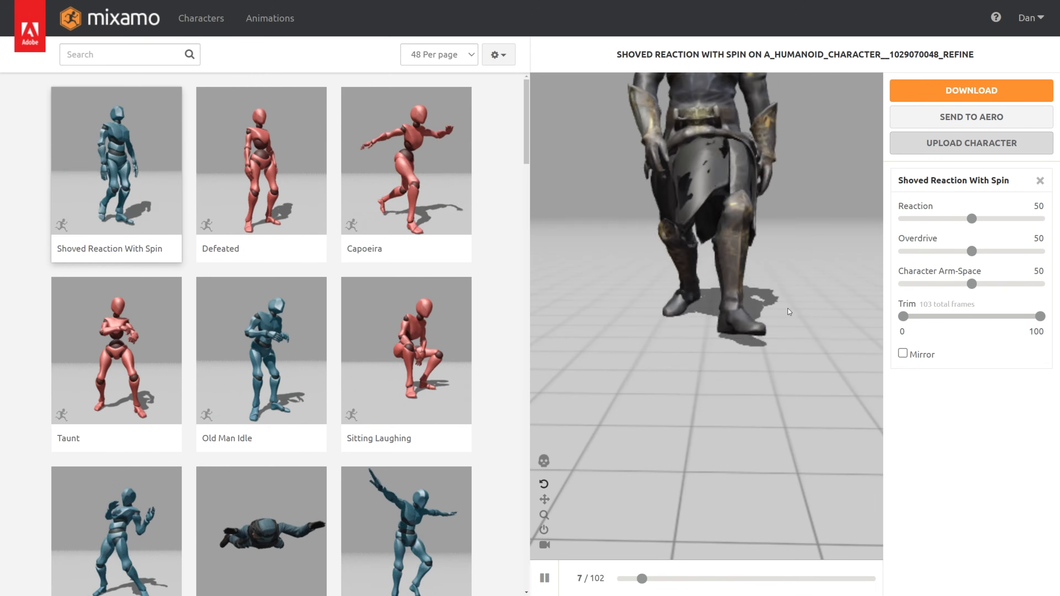
Search the animations for "idle" and try an Idle animation on the rigged character.
left_click(106, 54)
type("idle")
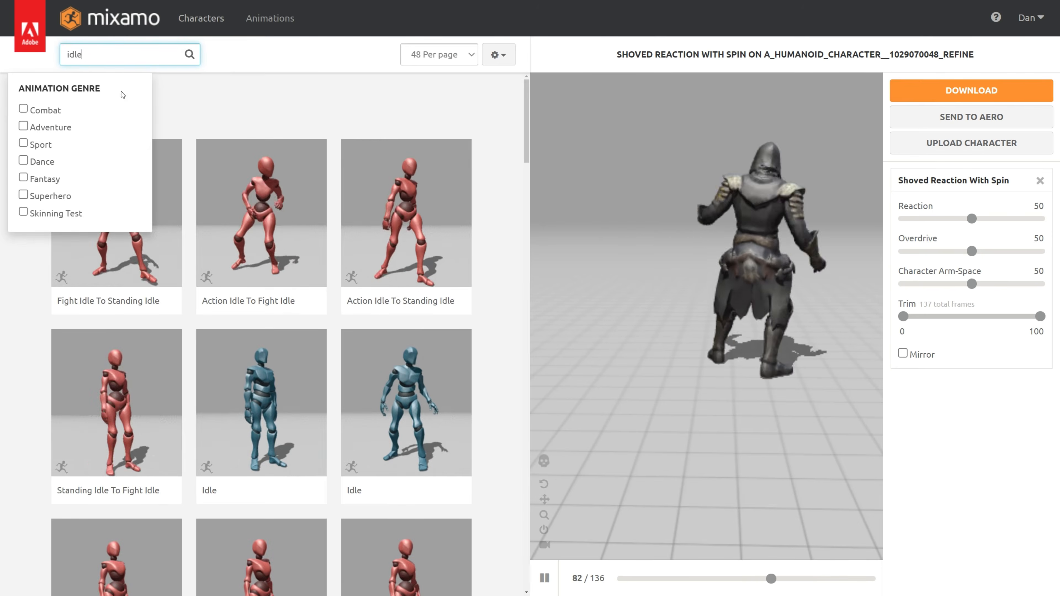
key("Return")
left_click(259, 403)
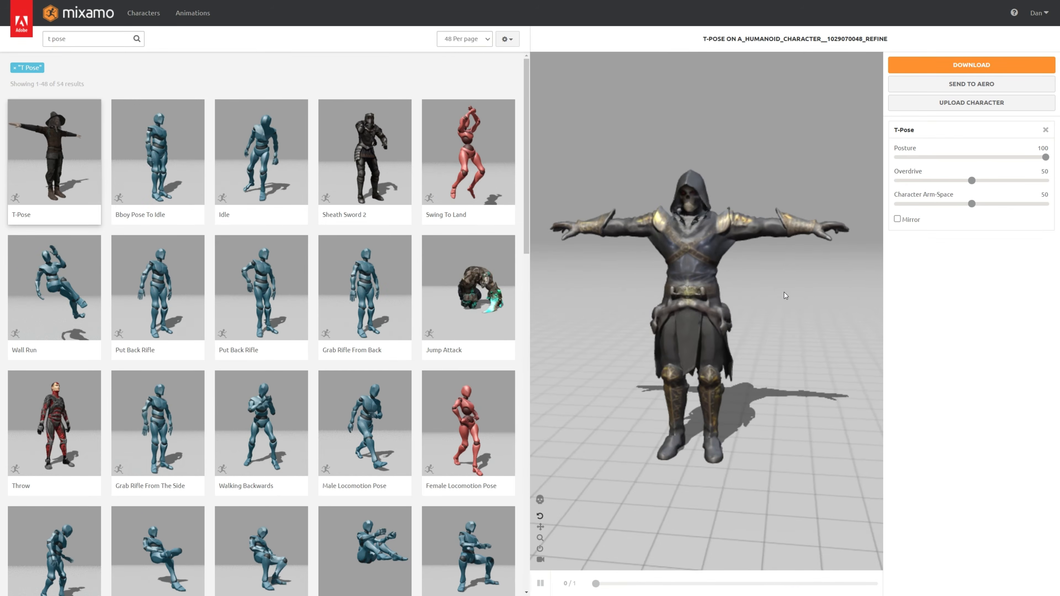
Inspect the character in its T-Pose and open the download options for it.
left_click_drag(776, 293, 798, 286)
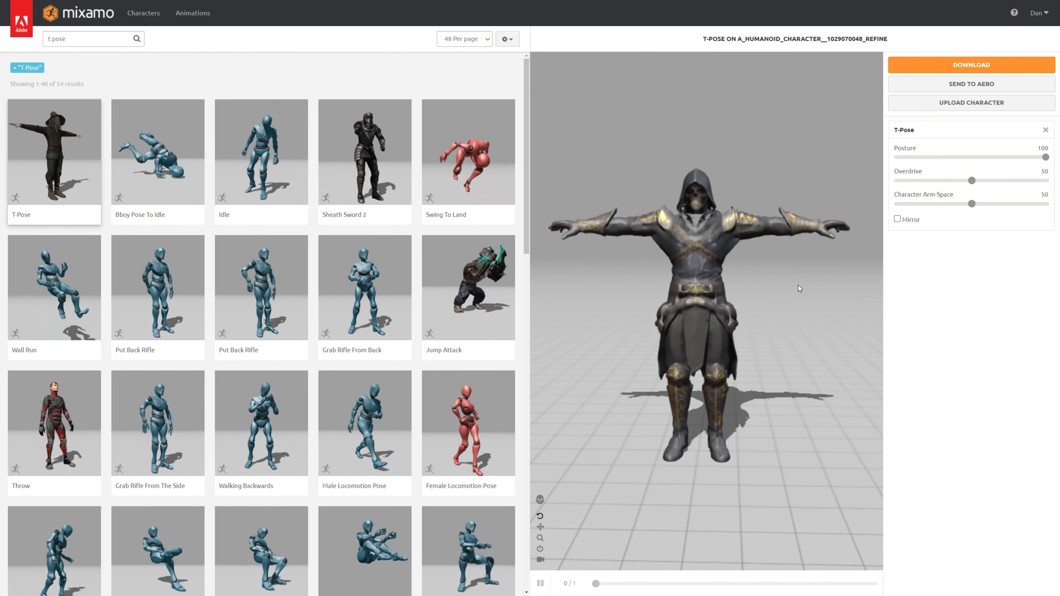
left_click(966, 65)
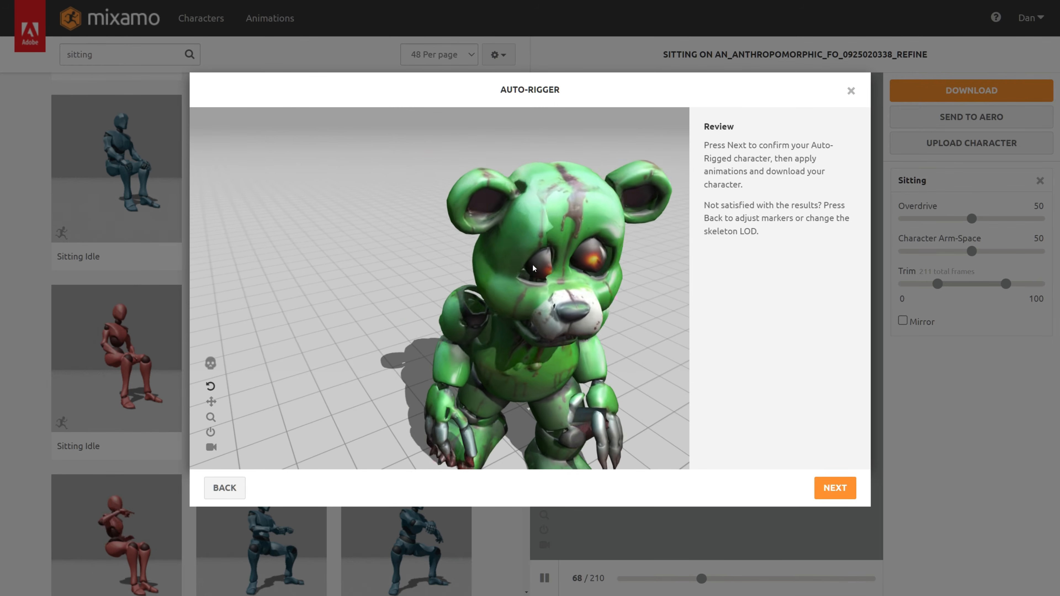
left_click_drag(533, 264, 498, 247)
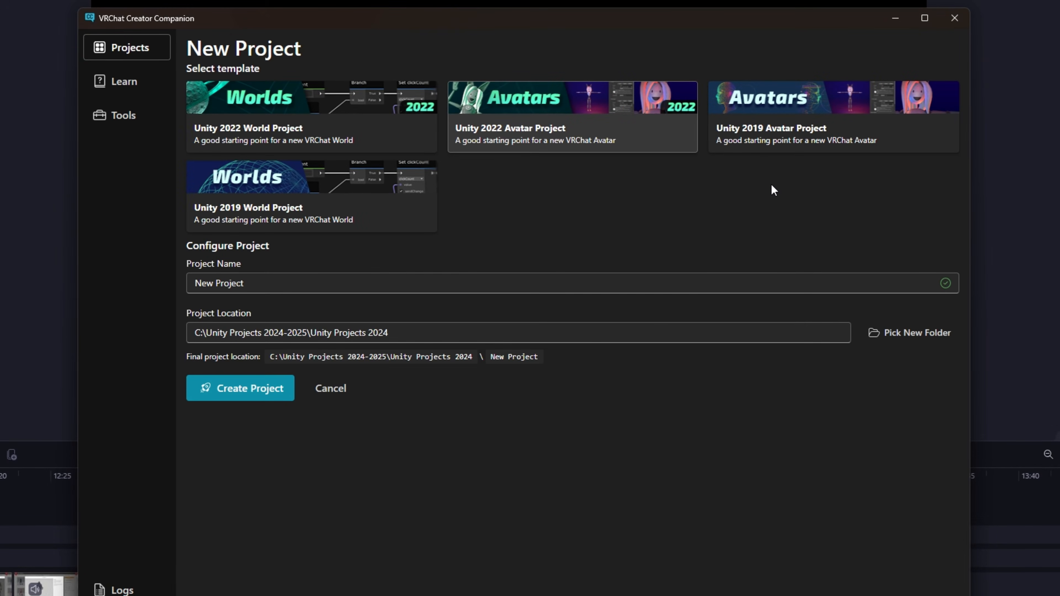
In VRChat Creator Companion, create a project from the Unity 2022 Avatar Project template, named "New Project my avatar".
left_click(533, 111)
left_click(268, 284)
type("my avatar")
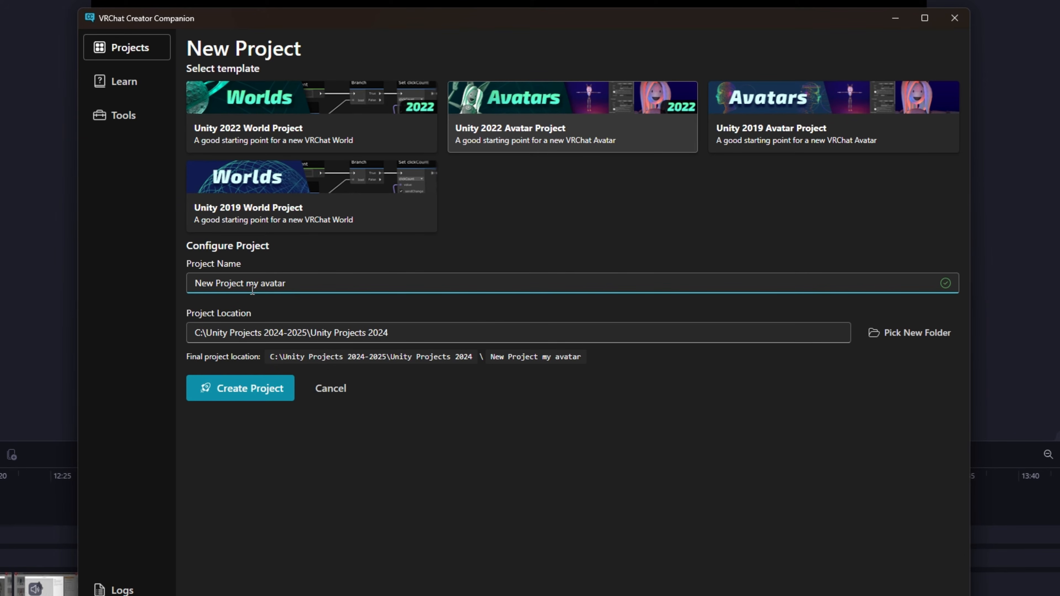
left_click(242, 399)
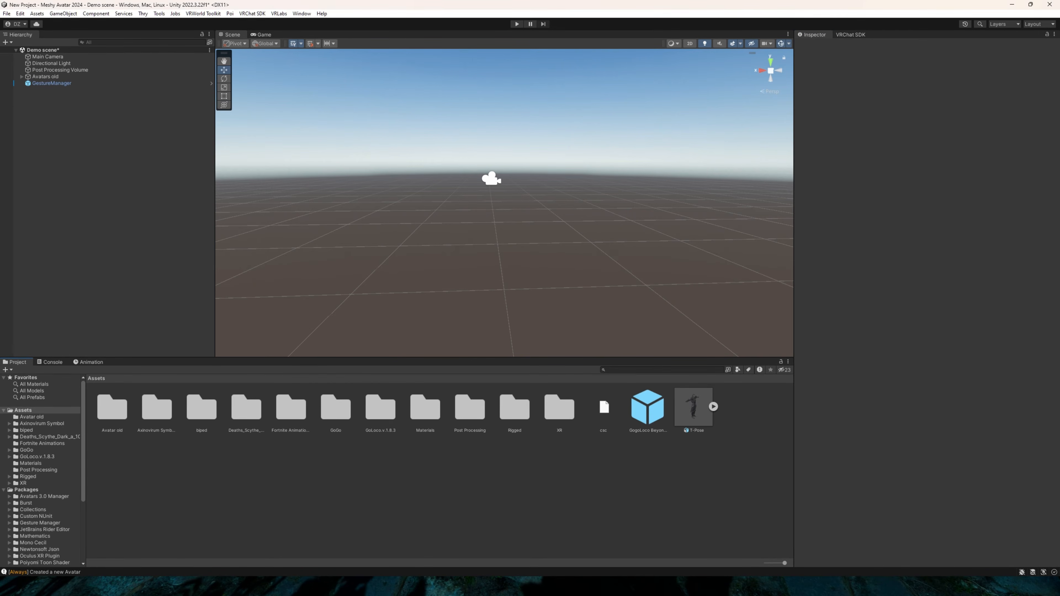
In Unity, add the T-Pose model from the project's assets to the Demo scene hierarchy.
left_click(696, 421)
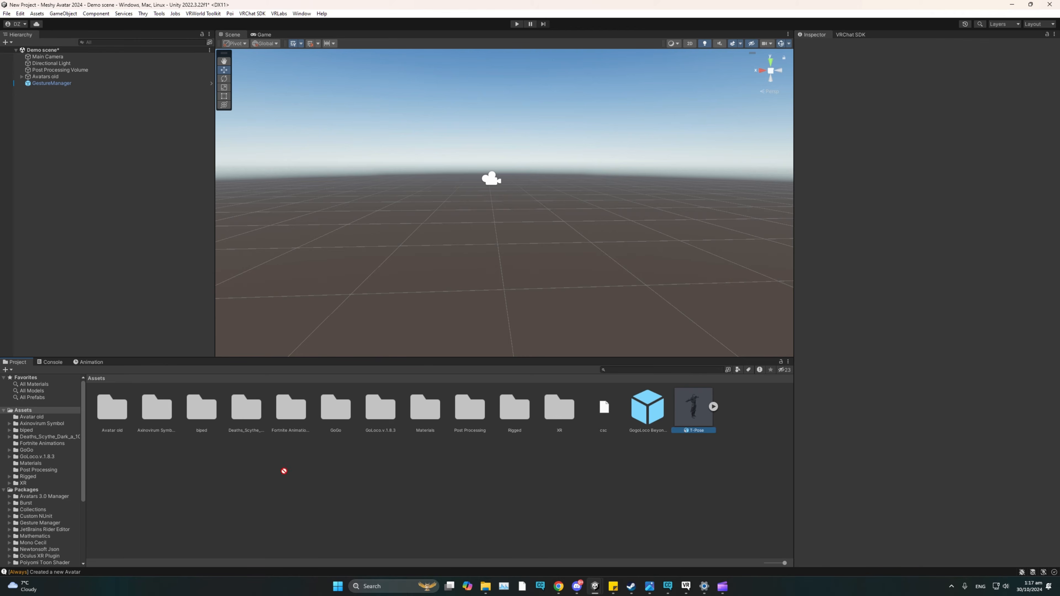
left_click_drag(284, 471, 134, 341)
left_click_drag(88, 176, 90, 174)
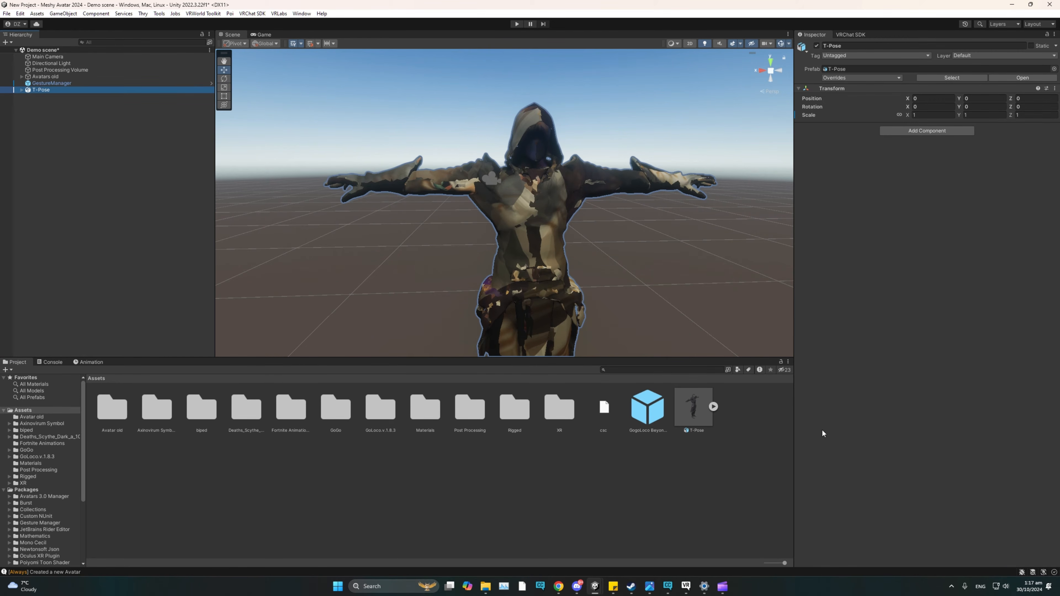
Extract the T-Pose model's embedded textures into the project's Assets folder.
left_click(686, 415)
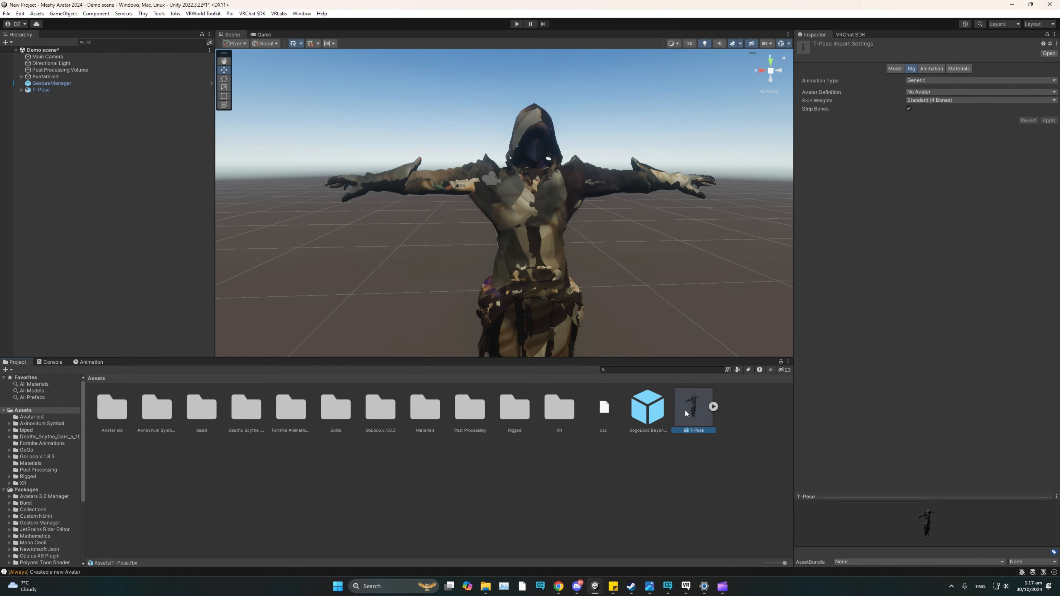
left_click(965, 69)
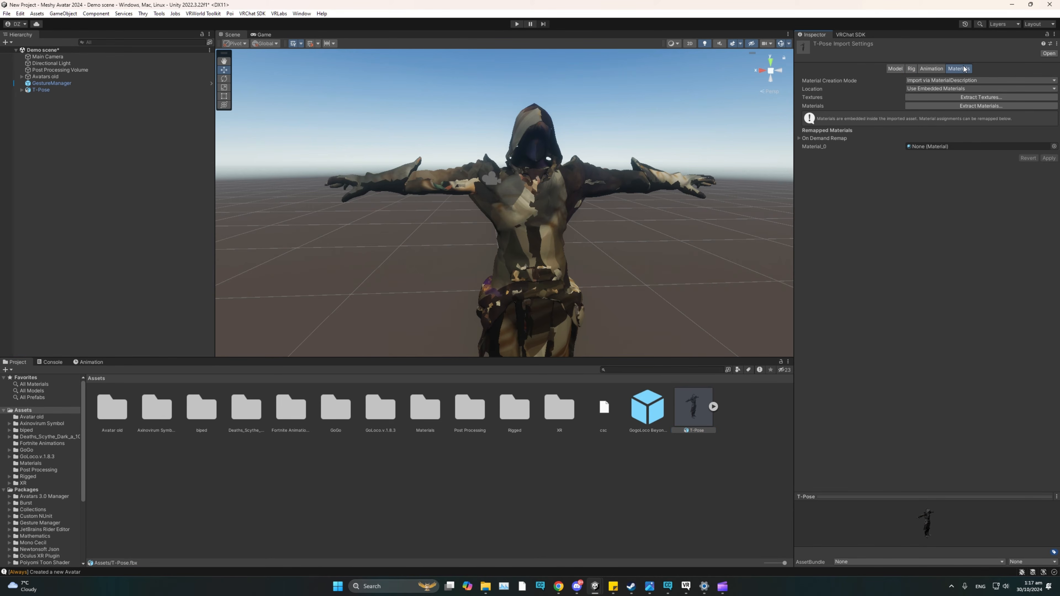
left_click(969, 97)
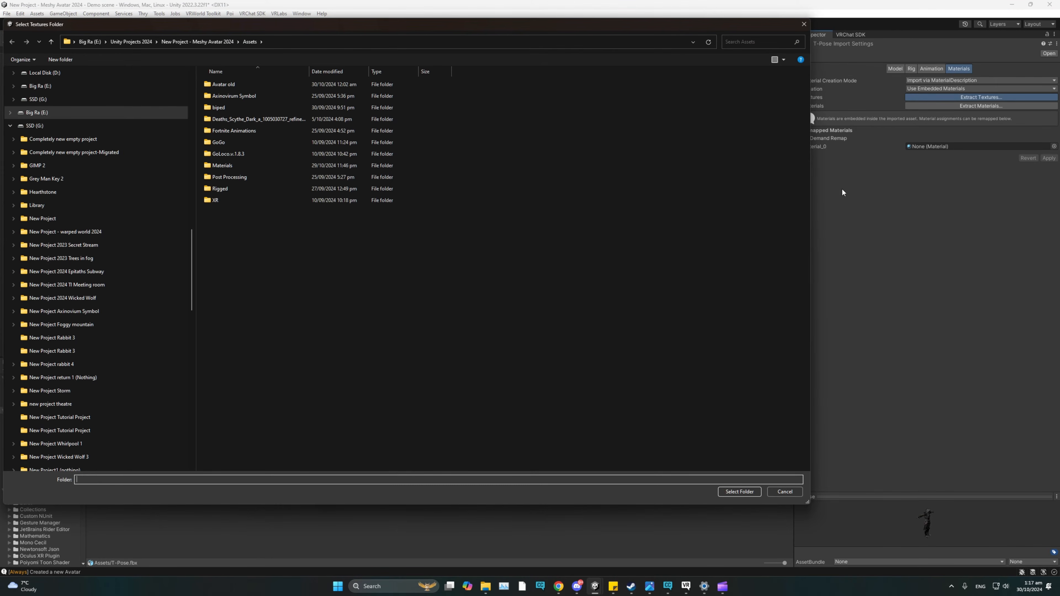
left_click(747, 494)
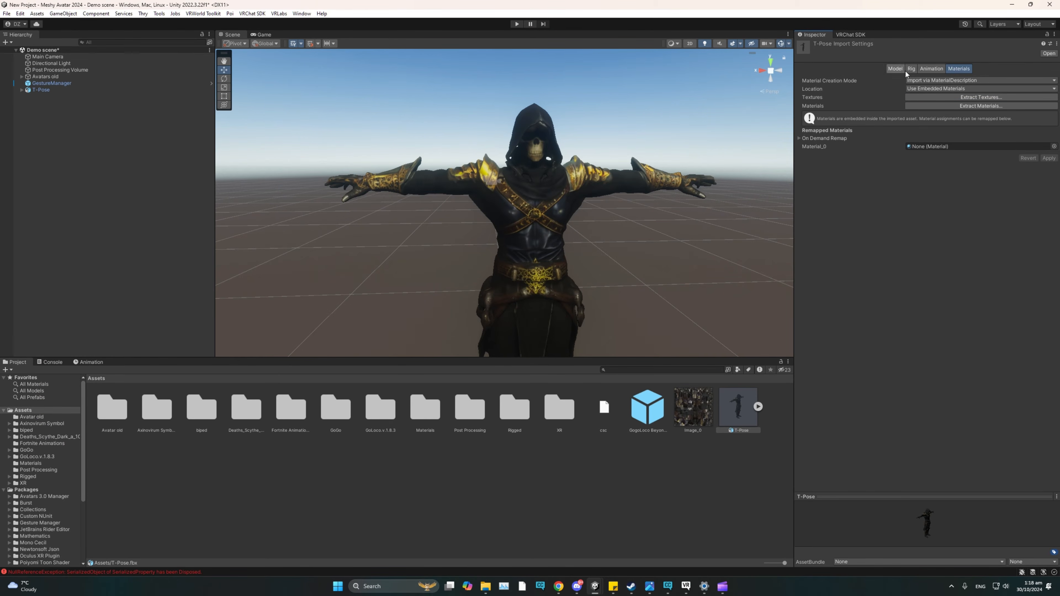
Set the T-Pose model's rig animation type to Humanoid and apply the import settings.
left_click(915, 68)
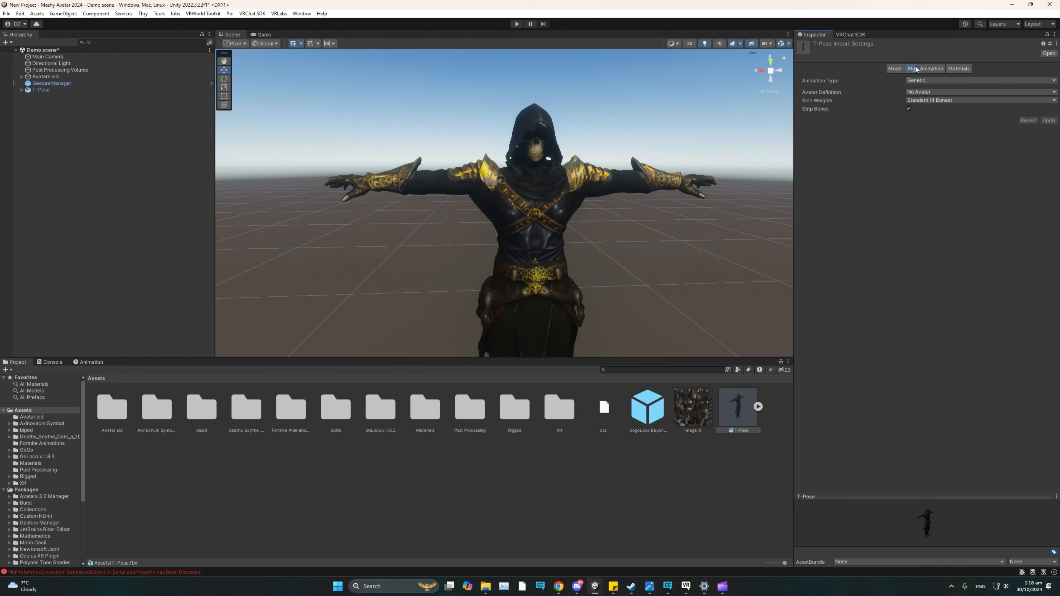
left_click(922, 81)
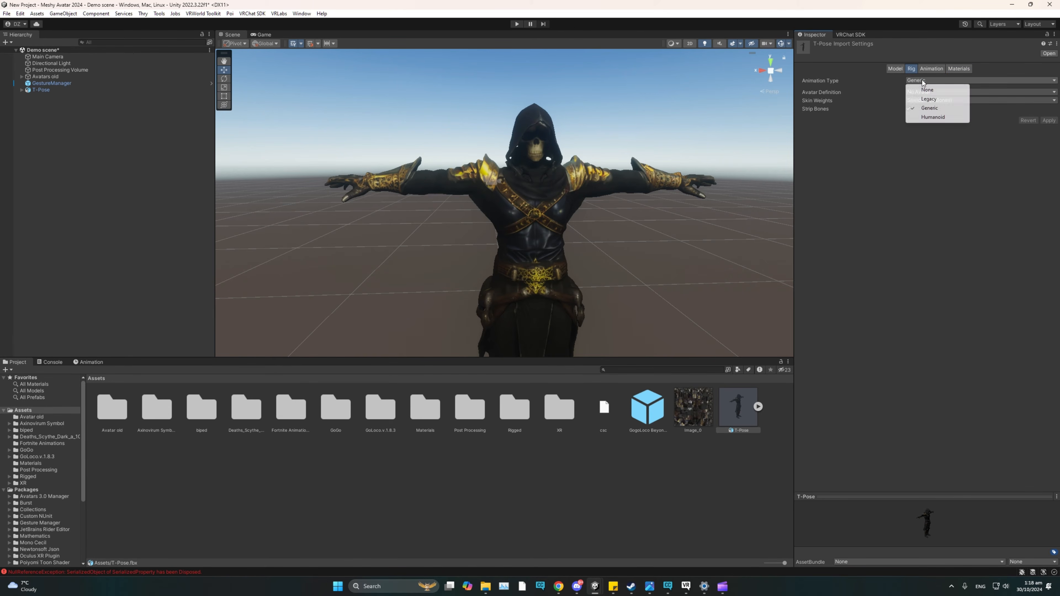
left_click(933, 117)
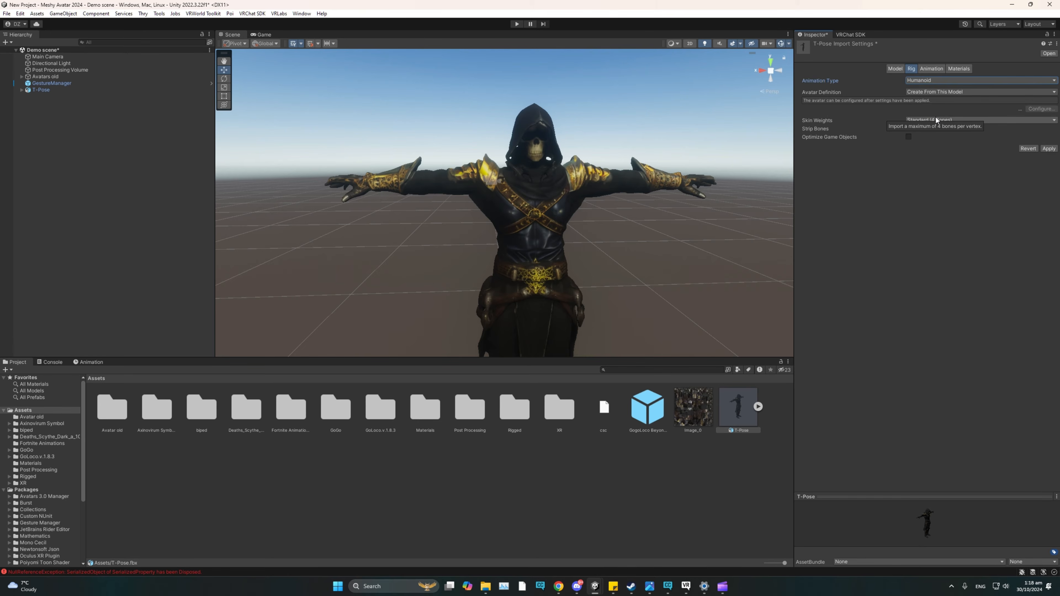
left_click(1048, 150)
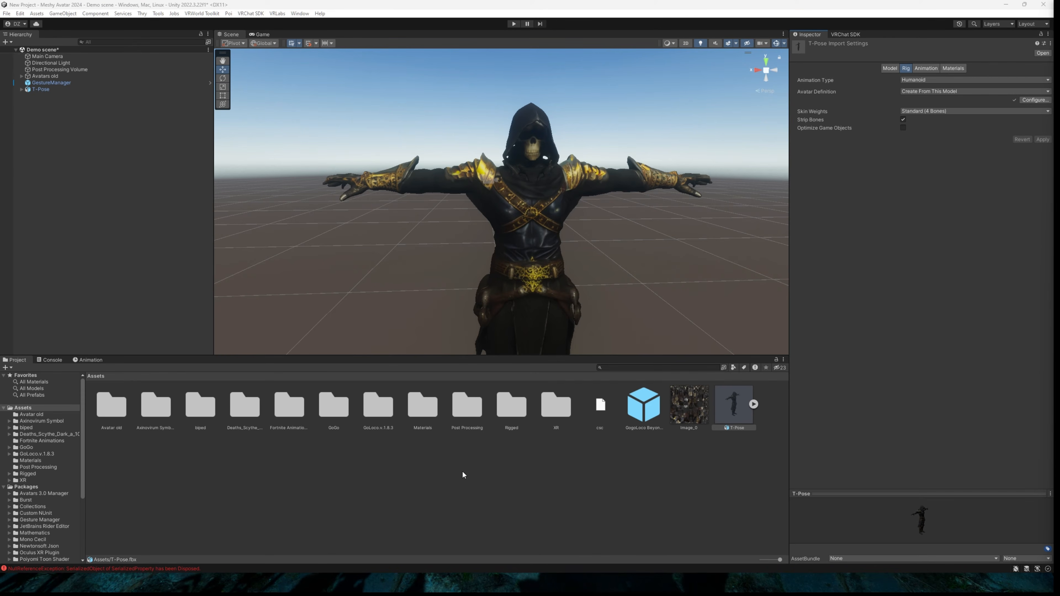
Add a VRC Avatar Descriptor component to the T-Pose object in the scene.
left_click(39, 89)
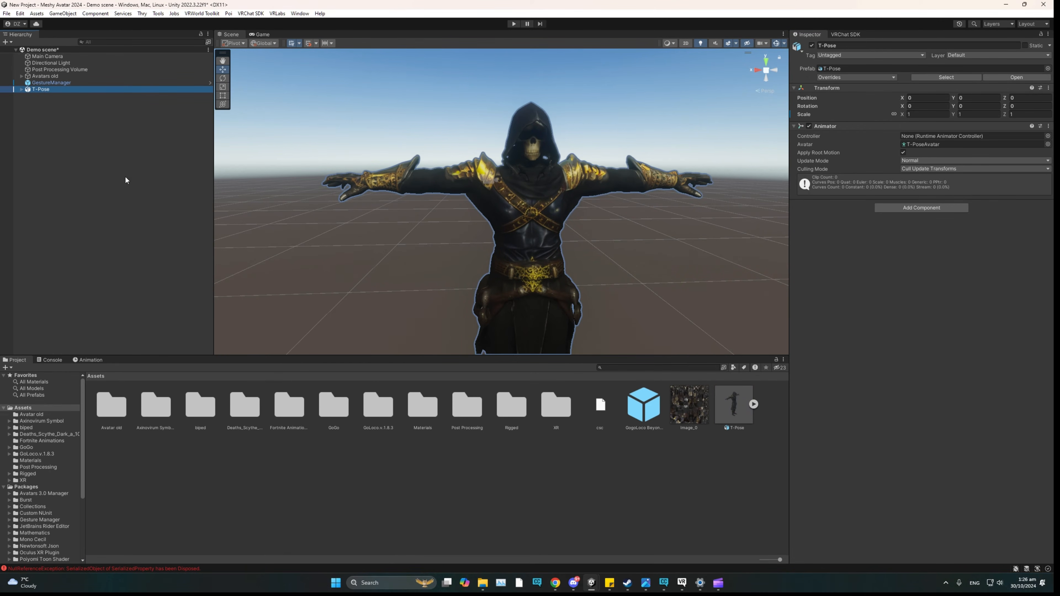
left_click(906, 208)
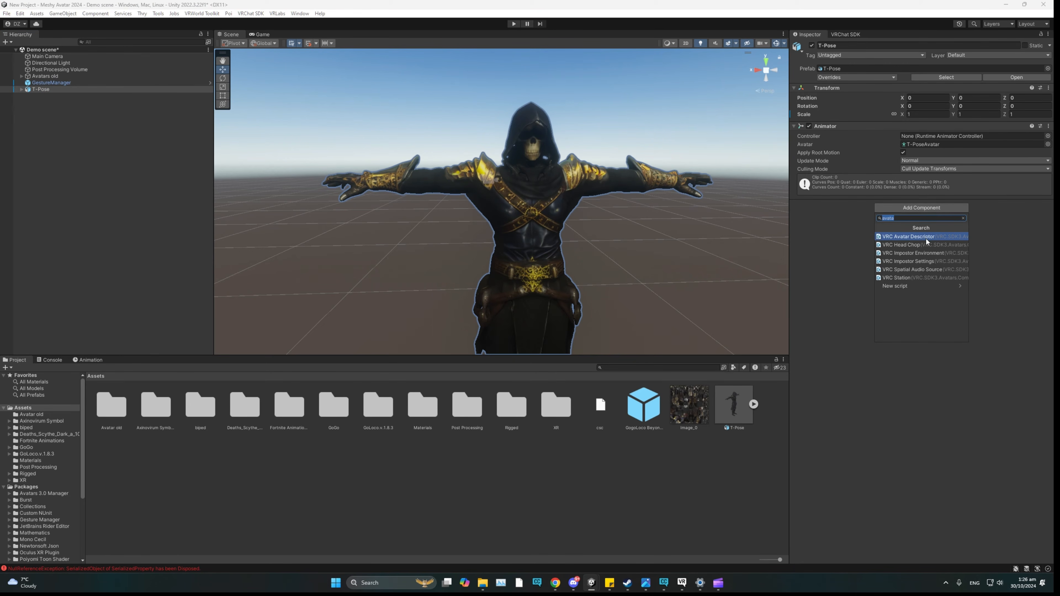
left_click(941, 236)
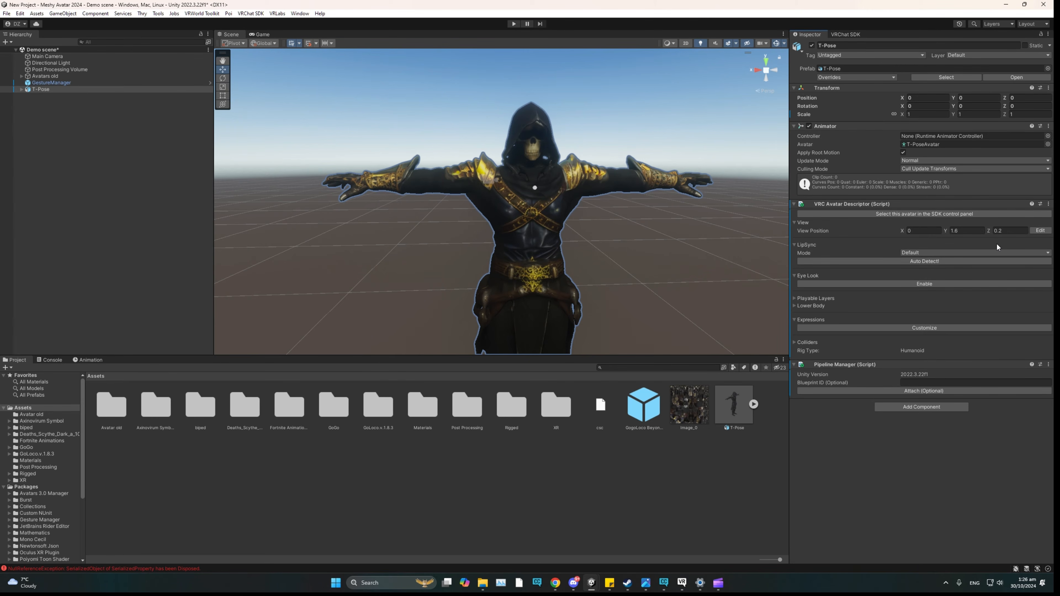
Edit the avatar's view position, raising it to the skull's eye level at about Y 1.80 and Z 0.16.
left_click(1041, 230)
left_click_drag(541, 227, 691, 214, "alt")
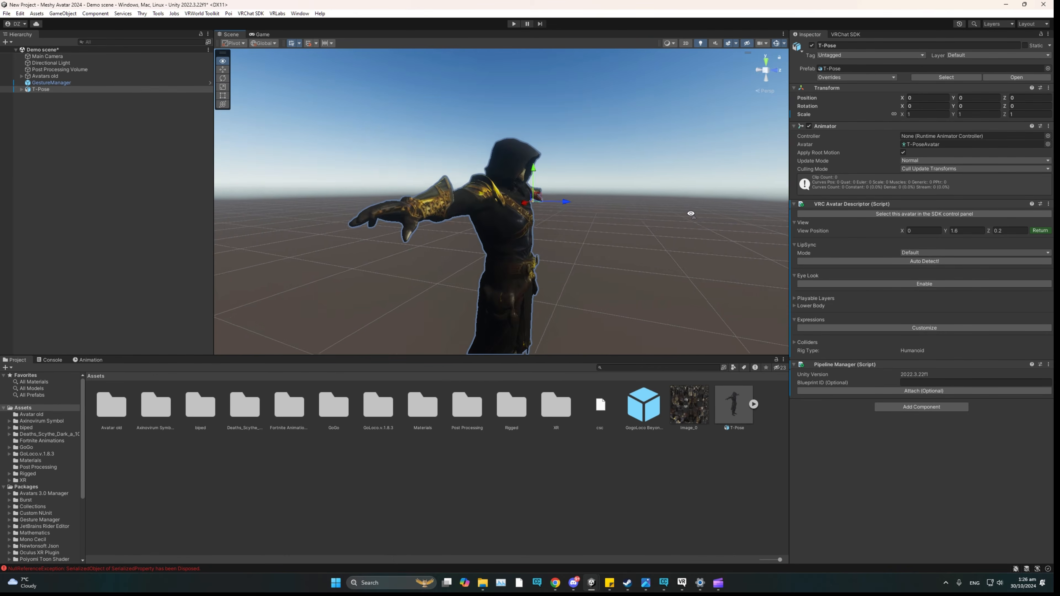
key("d")
right_click_drag(691, 213, 578, 212)
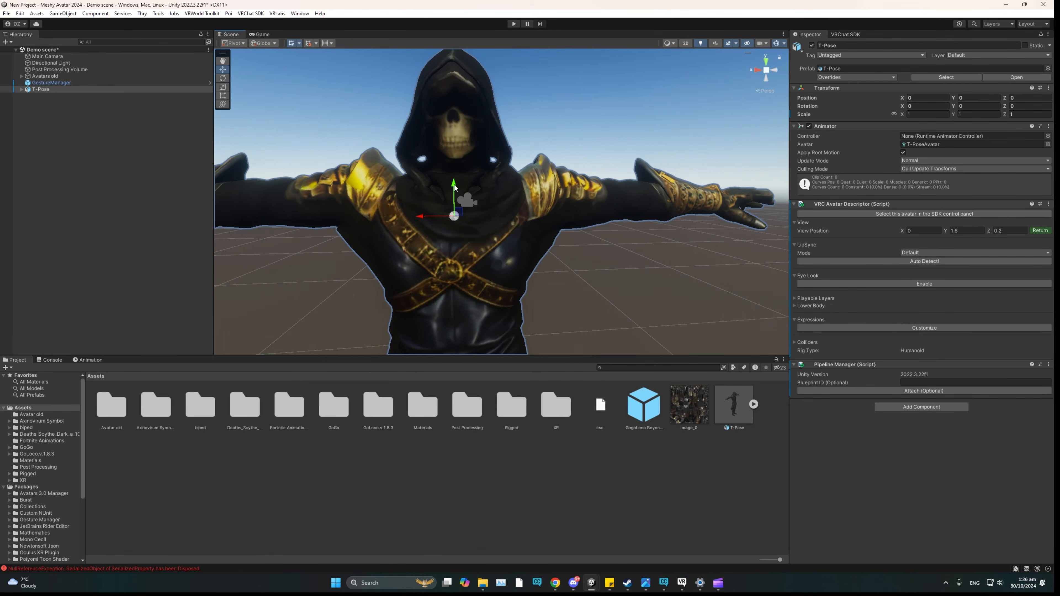
left_click_drag(454, 186, 455, 86)
left_click_drag(487, 153, 395, 179, "alt")
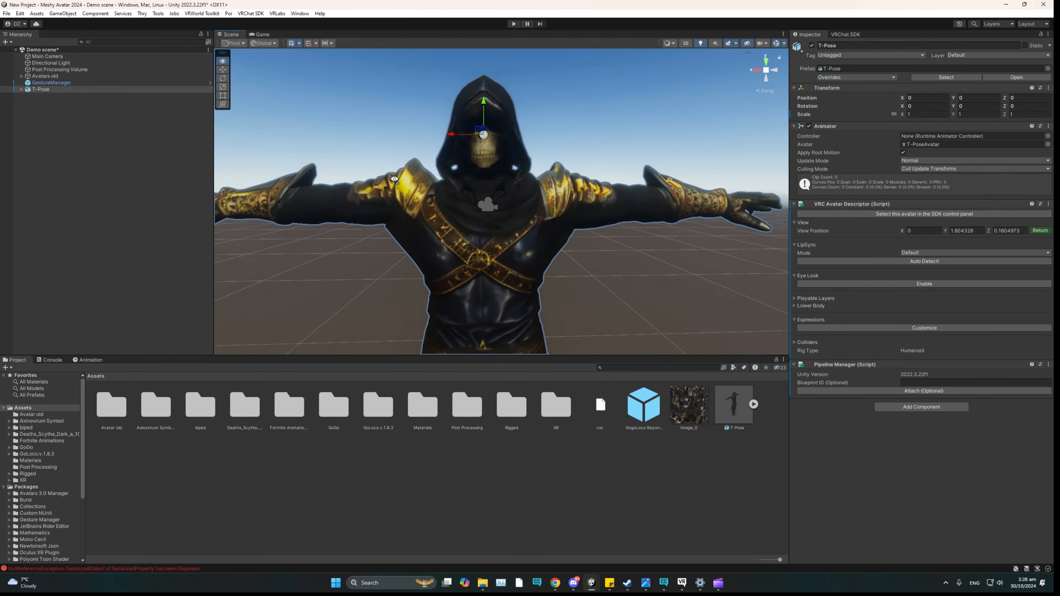
key("s")
right_click_drag(395, 180, 481, 222)
key("a")
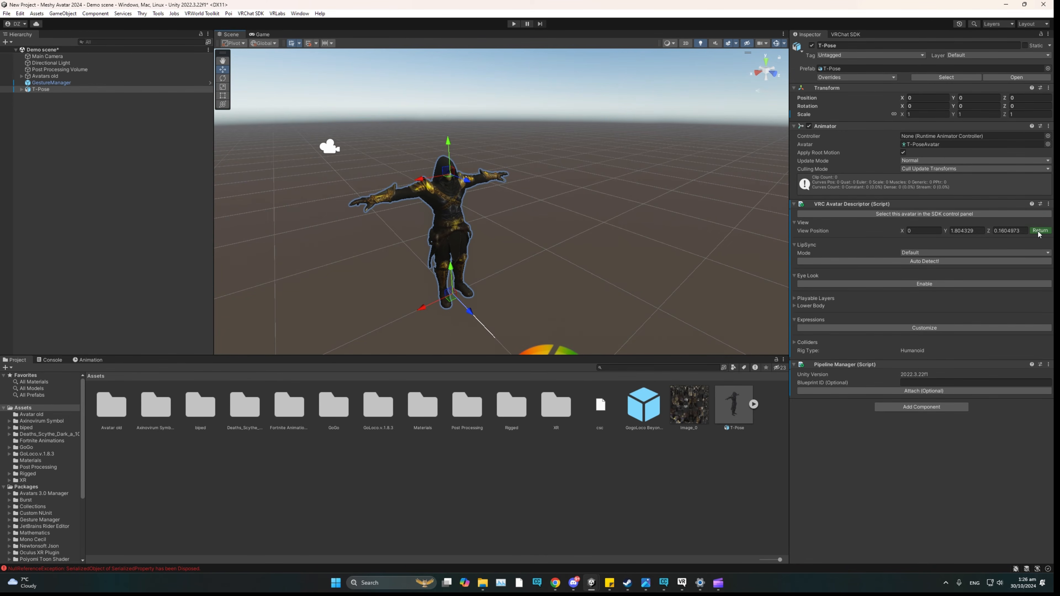
left_click(1039, 232)
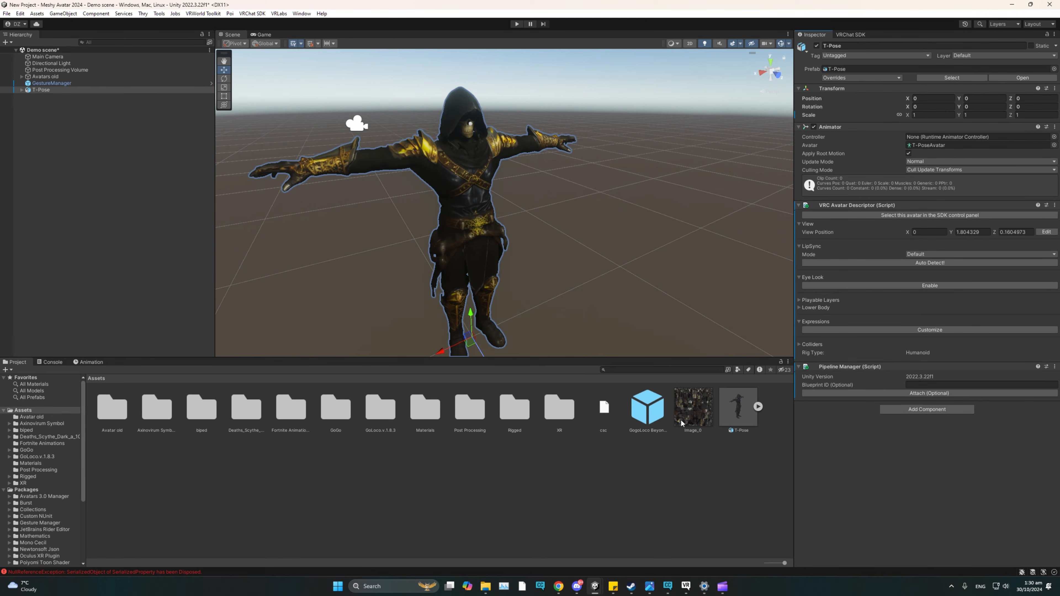
Apply the Image_0 texture to the T-Pose's Mesh_0 as its material and set the material's smoothness to 0.
left_click(22, 91)
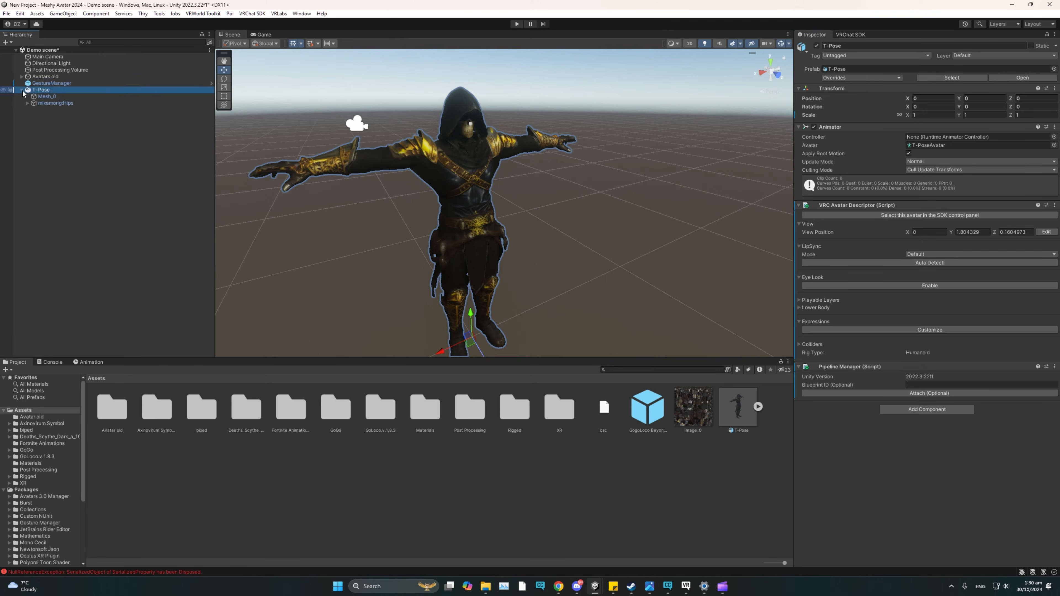
left_click(38, 96)
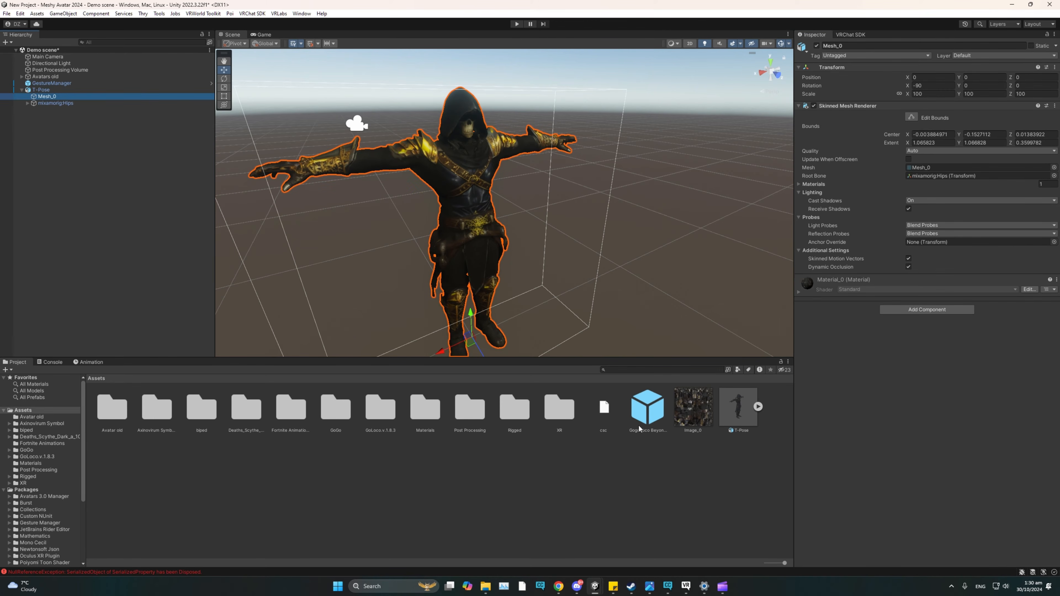
left_click_drag(692, 404, 858, 361)
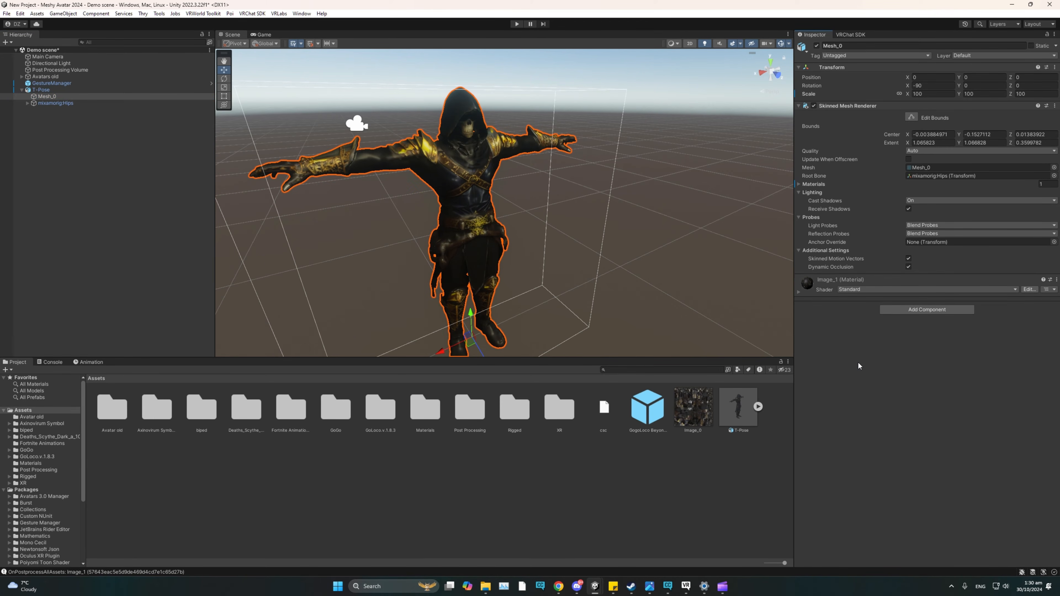
left_click(800, 293)
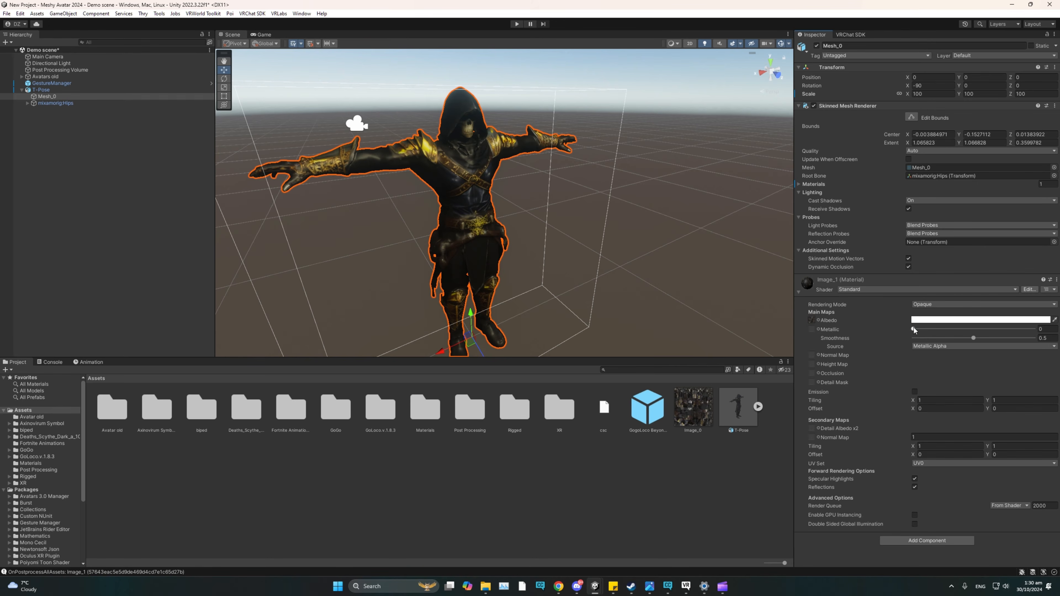
mouse_move(914, 330)
left_mouse_down()
mouse_move(1003, 339)
mouse_move(912, 339)
left_mouse_up()
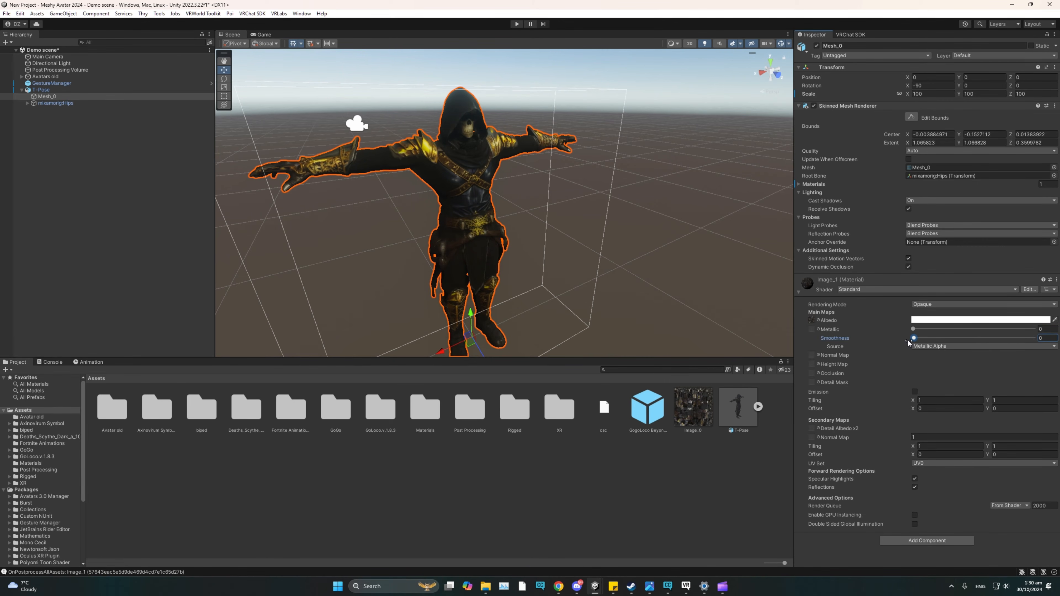
Change the Mesh_0 material's shader to VRChat/Mobile/Toon Lit and view the character from the front.
left_click(925, 289)
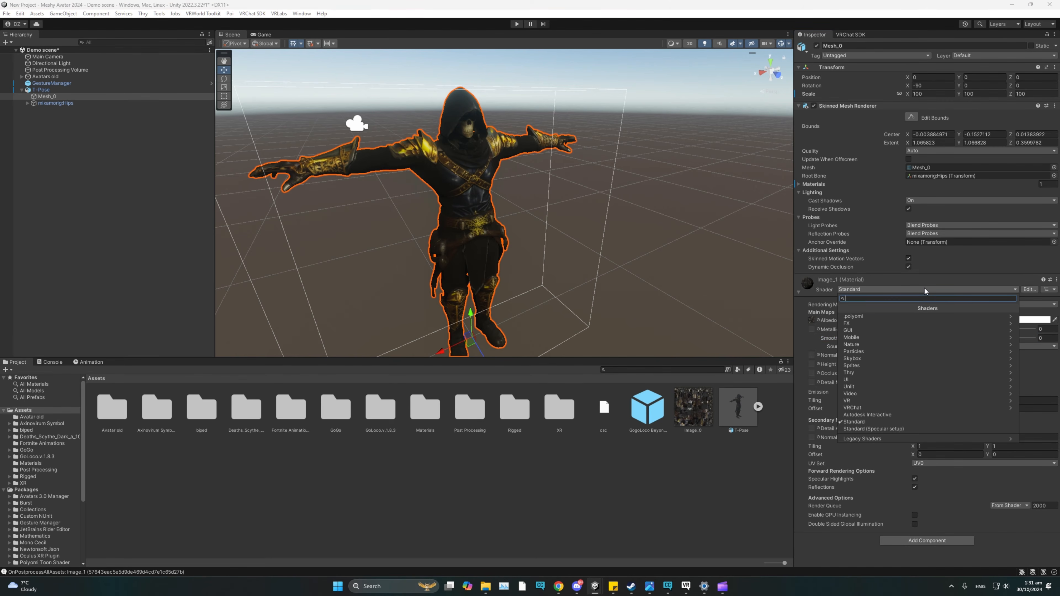
type("vrchat")
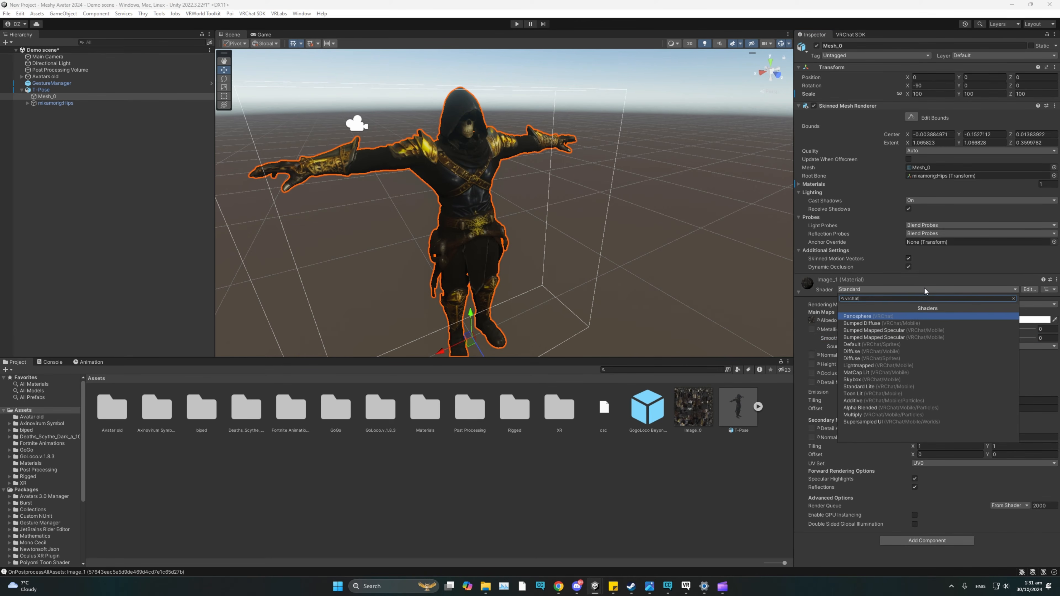
left_click(906, 393)
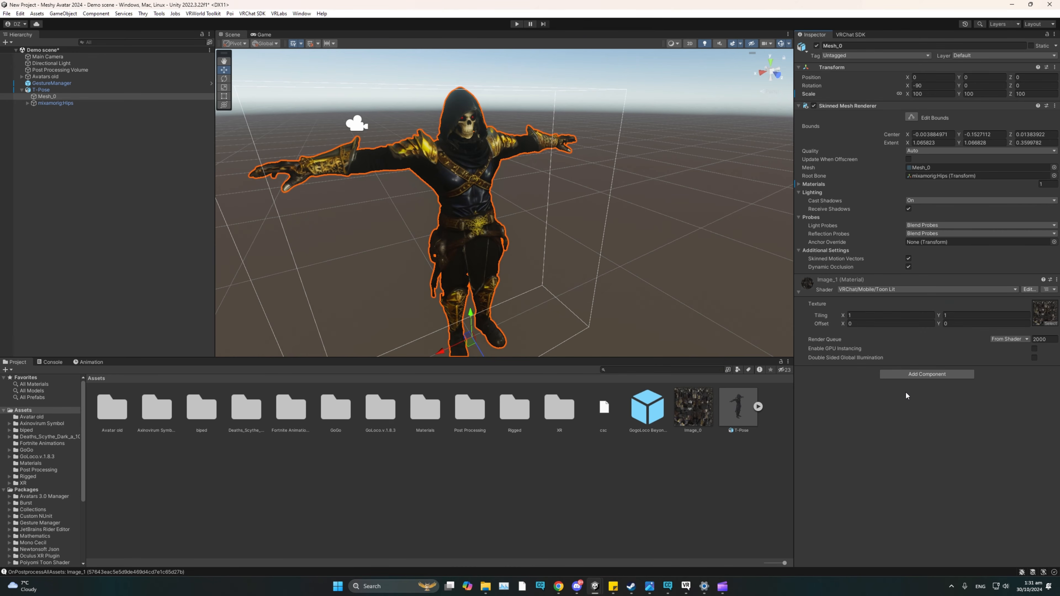
key("d")
right_click_drag(693, 278, 603, 180)
key("w")
key("s")
right_click_drag(730, 66, 713, 87)
key("s")
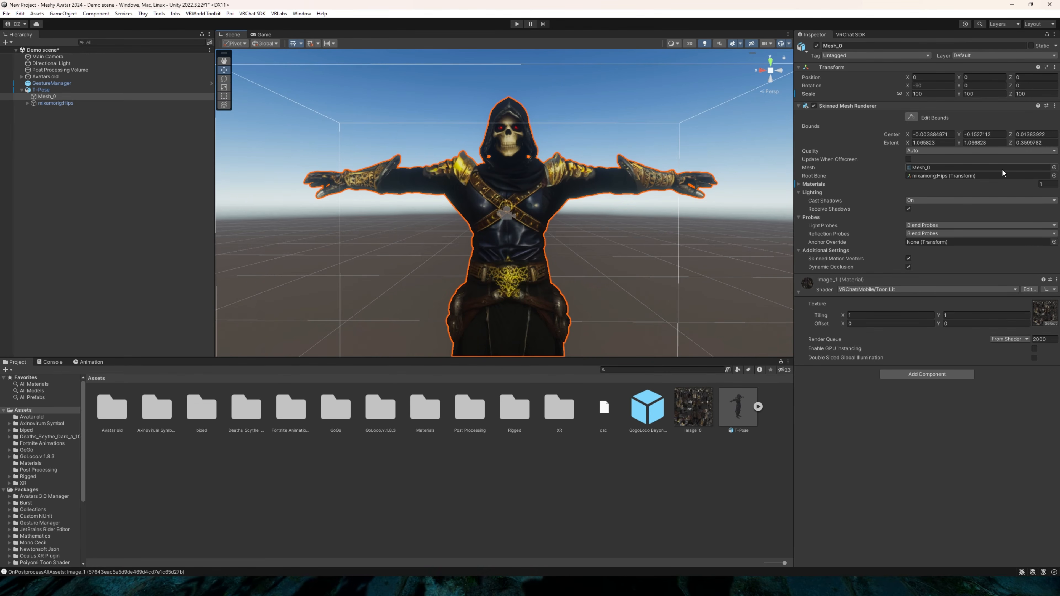
In the VRChat SDK builder, name the avatar "Meshy Avatar", describe it as "Made with Meshy" and make it Public.
left_click(854, 35)
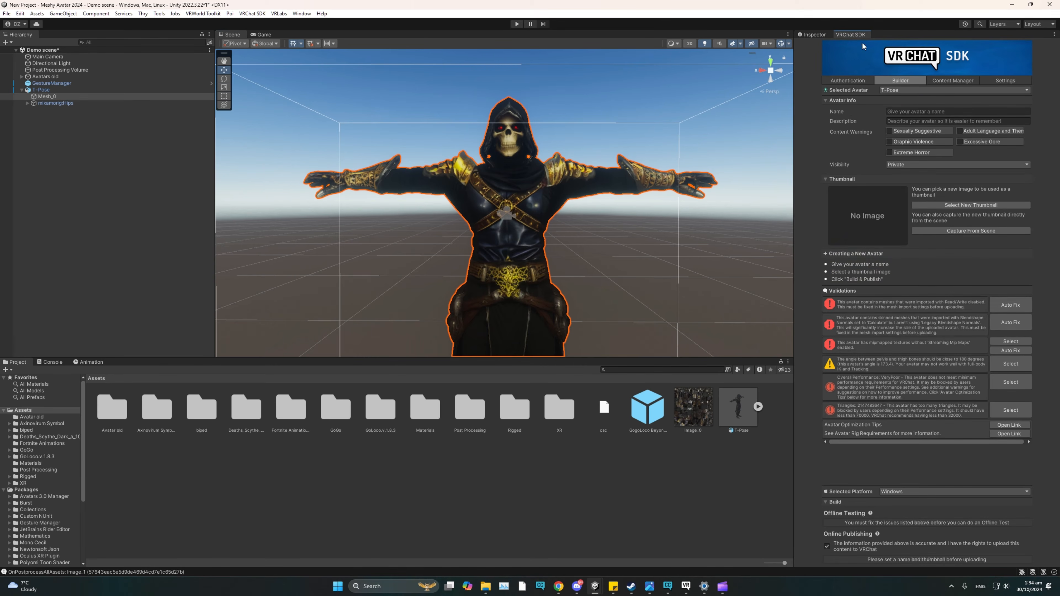
left_click(911, 112)
type("Meshy Avatar")
key("Tab")
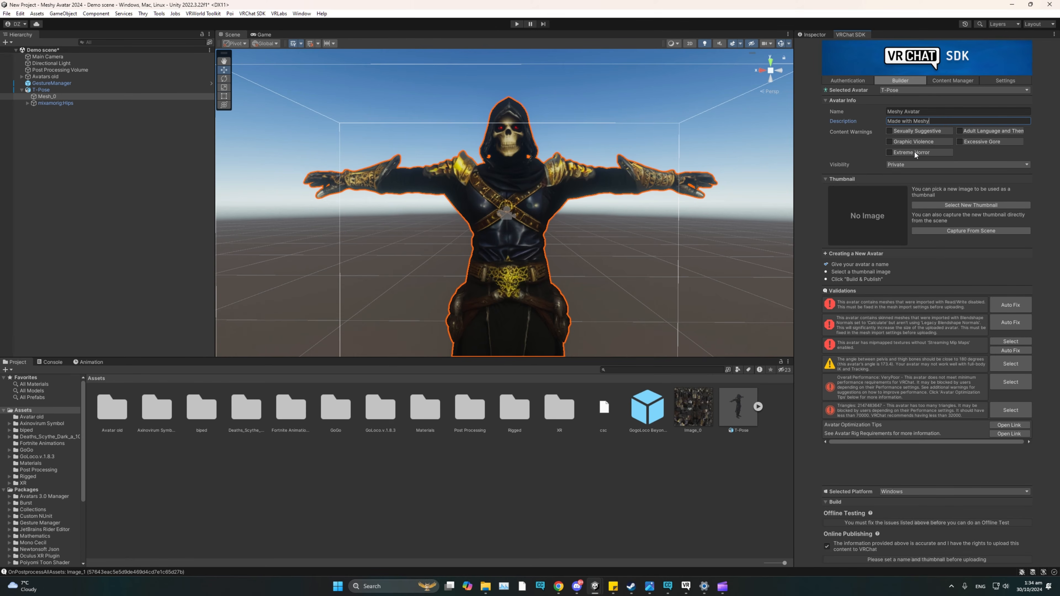
left_click(915, 165)
left_click(908, 184)
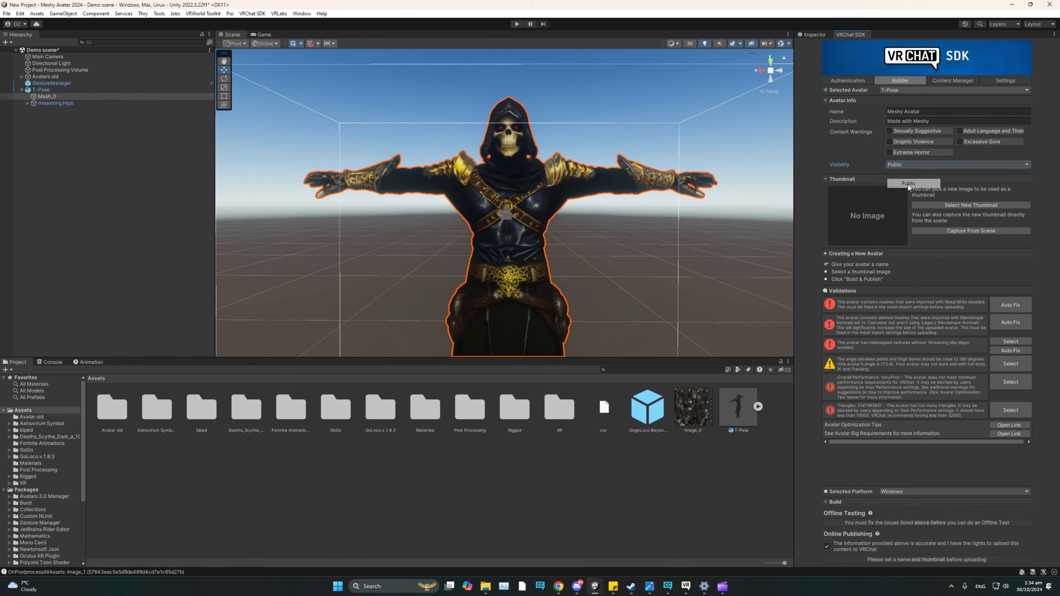
Capture the avatar thumbnail from the scene, framing the upper body with a filled black background and post-processing.
left_click(949, 233)
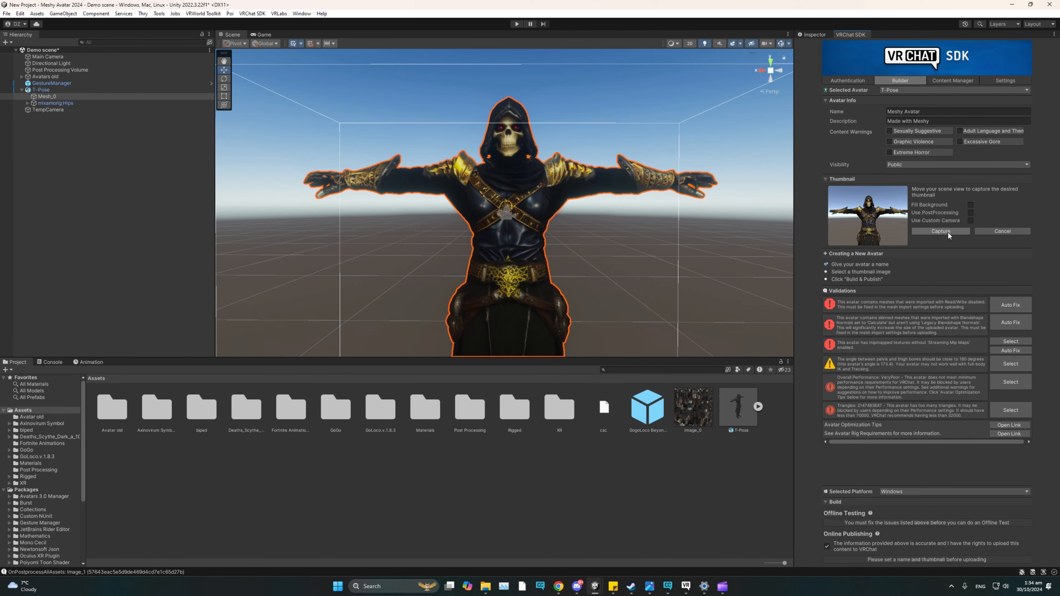
key("w")
right_click_drag(606, 188, 622, 154)
key("s")
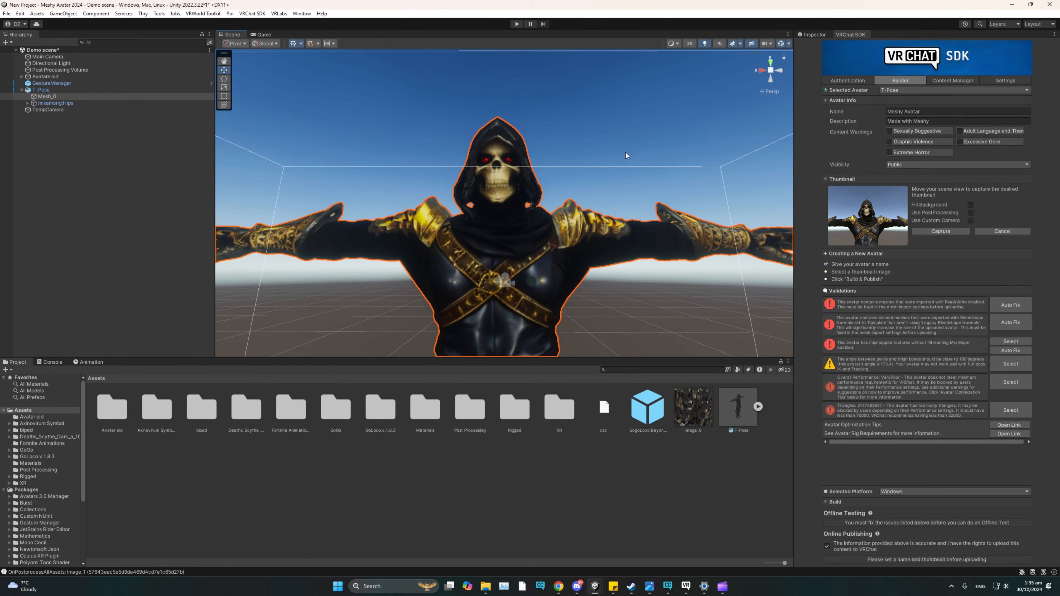
left_click(971, 204)
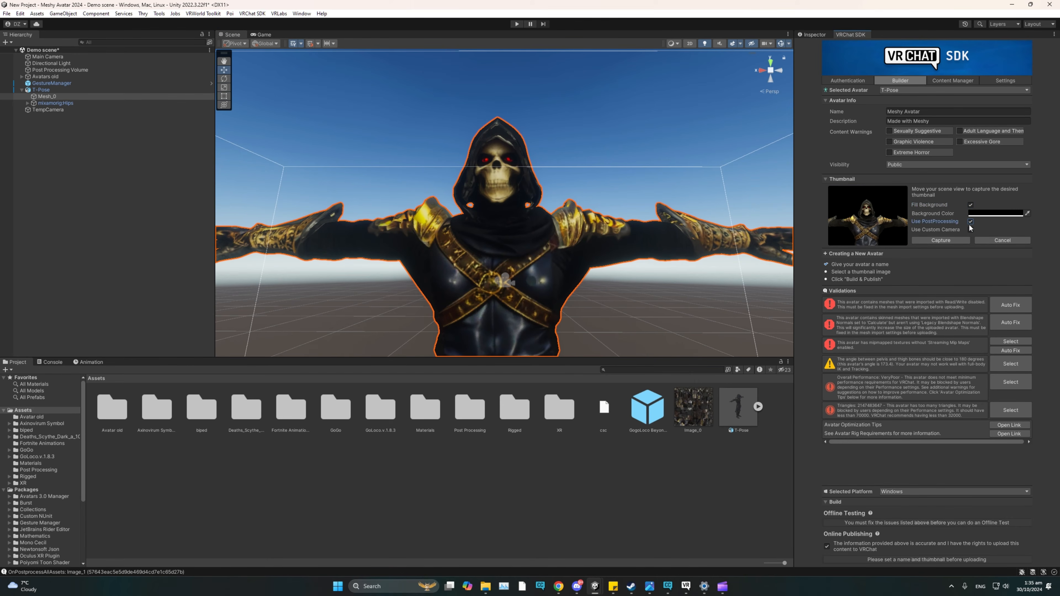
left_click(970, 222)
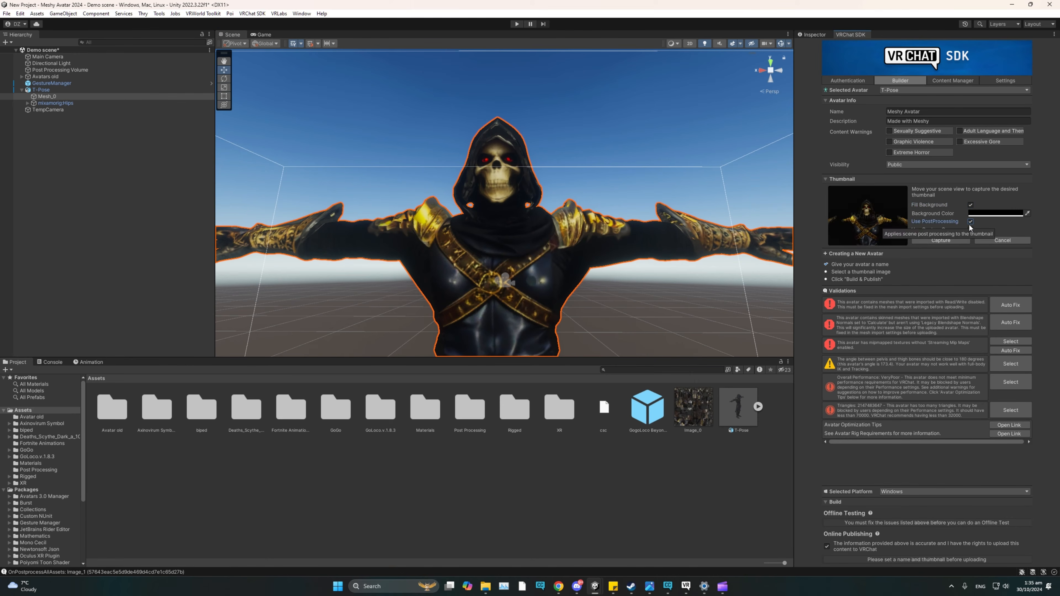
left_click(942, 240)
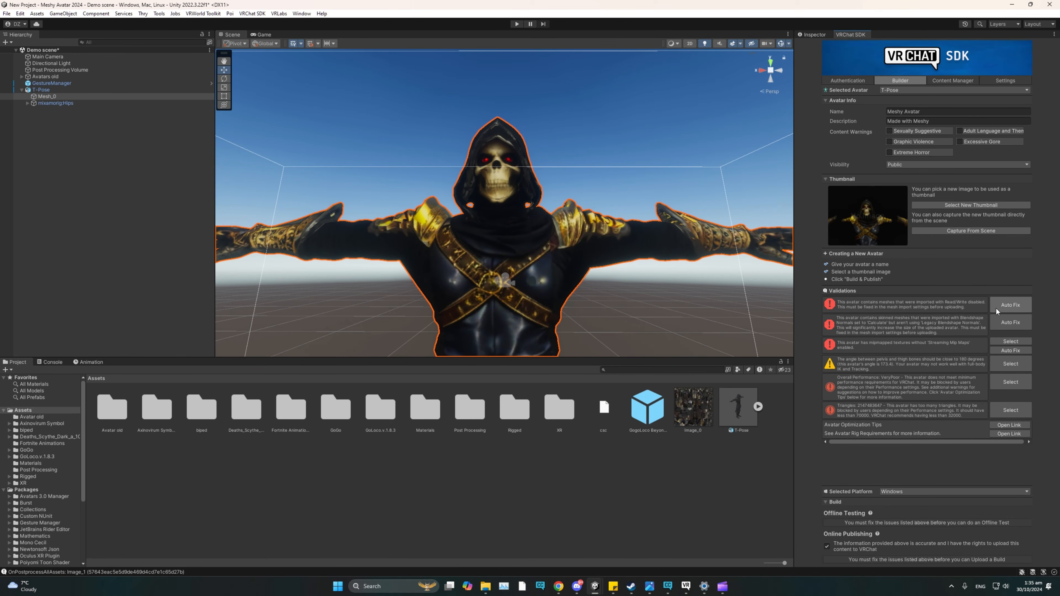
Auto-fix the mesh Read/Write, blendshape normals and mipmap streaming errors, and build and publish the avatar for Windows.
left_click(1004, 305)
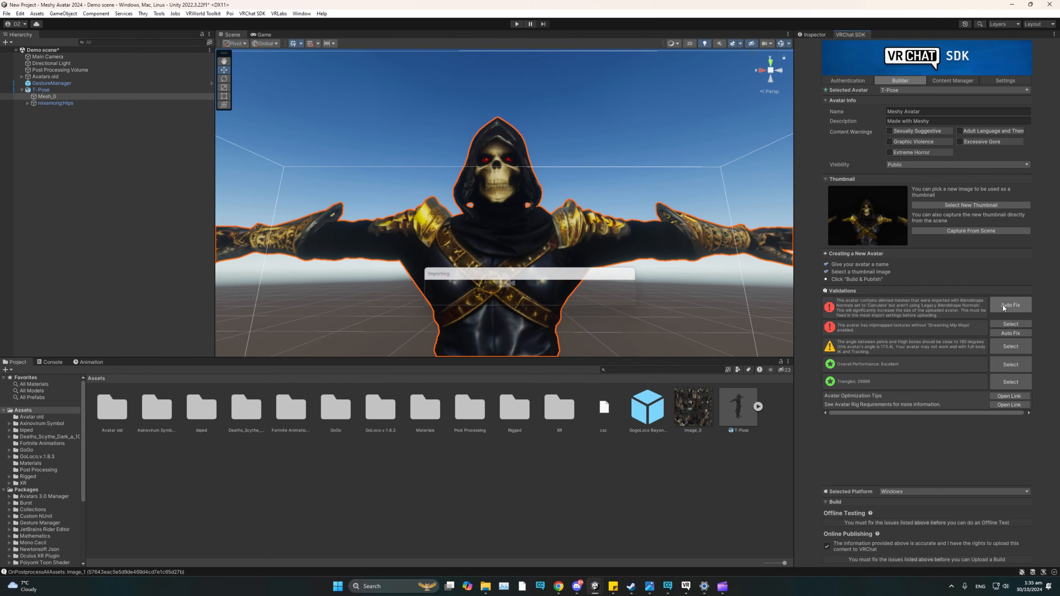
left_click(1003, 305)
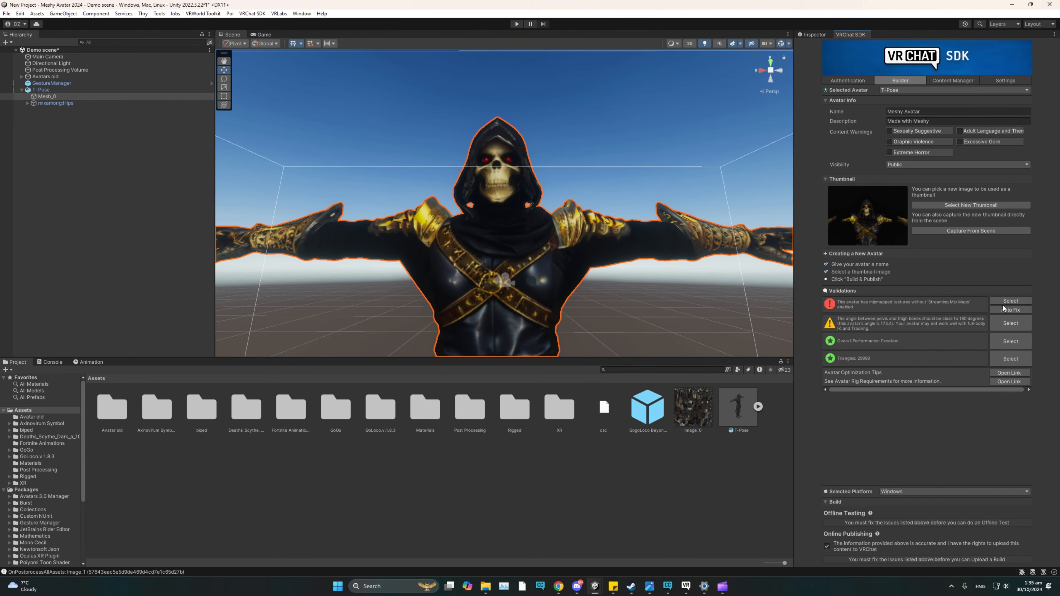
left_click(1006, 310)
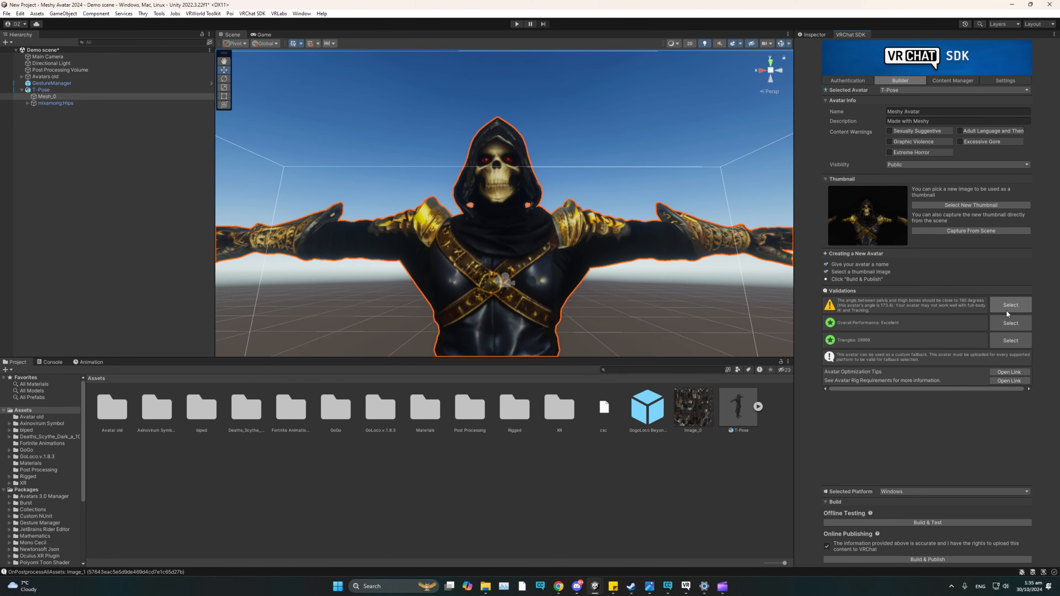
left_click(924, 560)
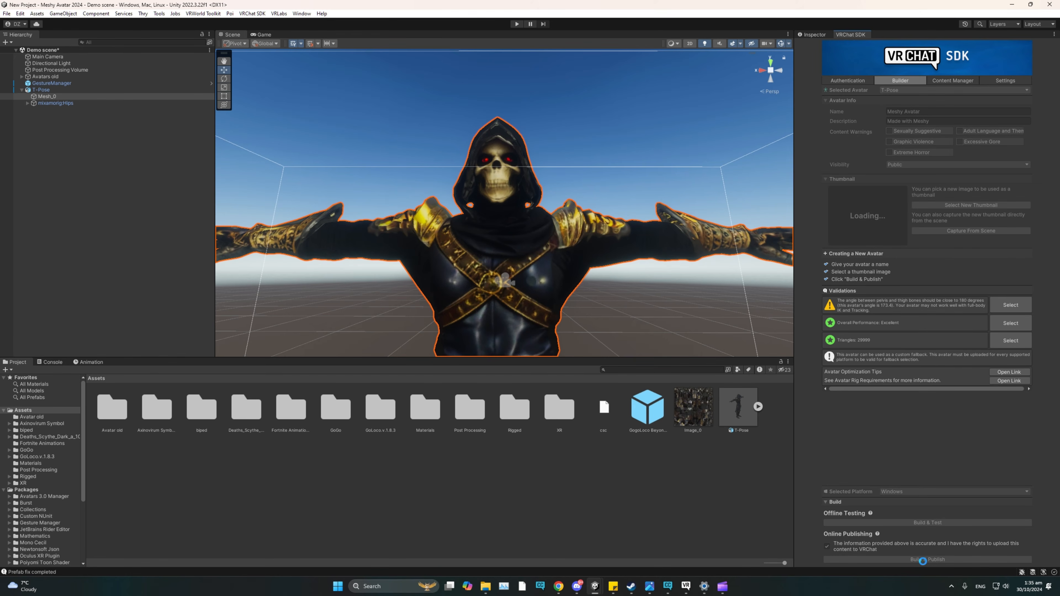